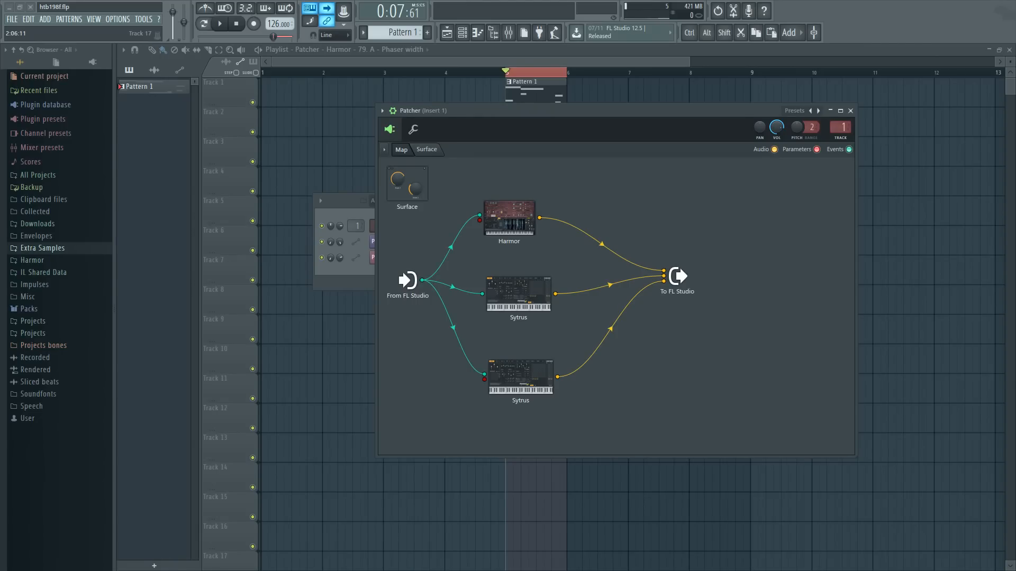
Try hiding the event connections in the Patcher map, and show them again.
drag(572, 113, 589, 127)
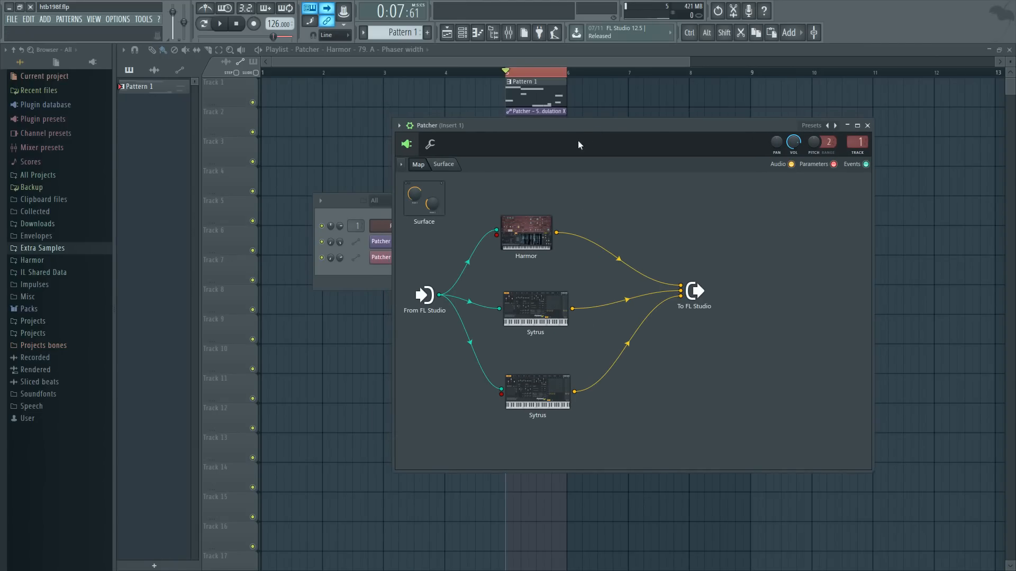
right_click(454, 196)
mouse_move(479, 229)
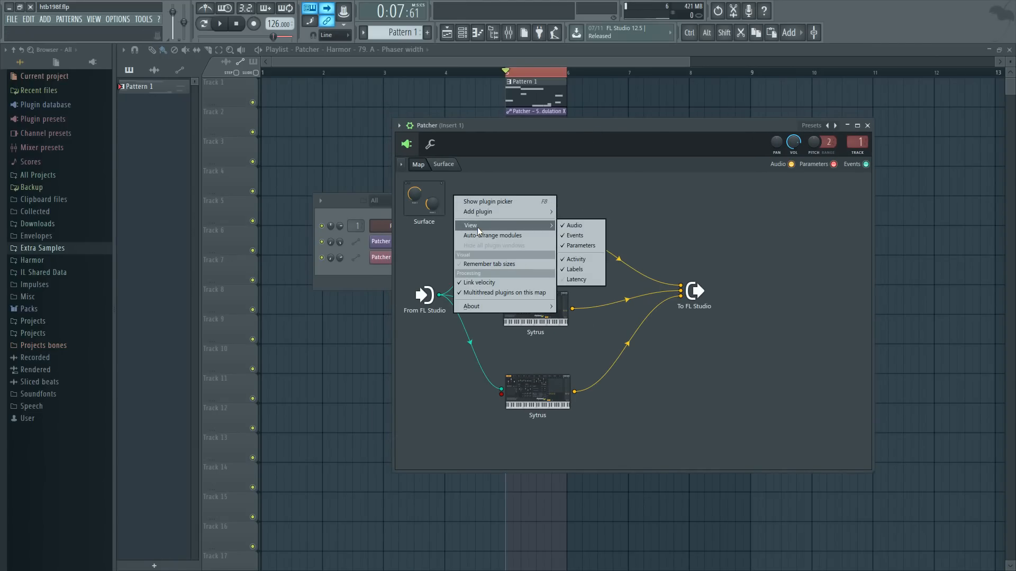
click(574, 235)
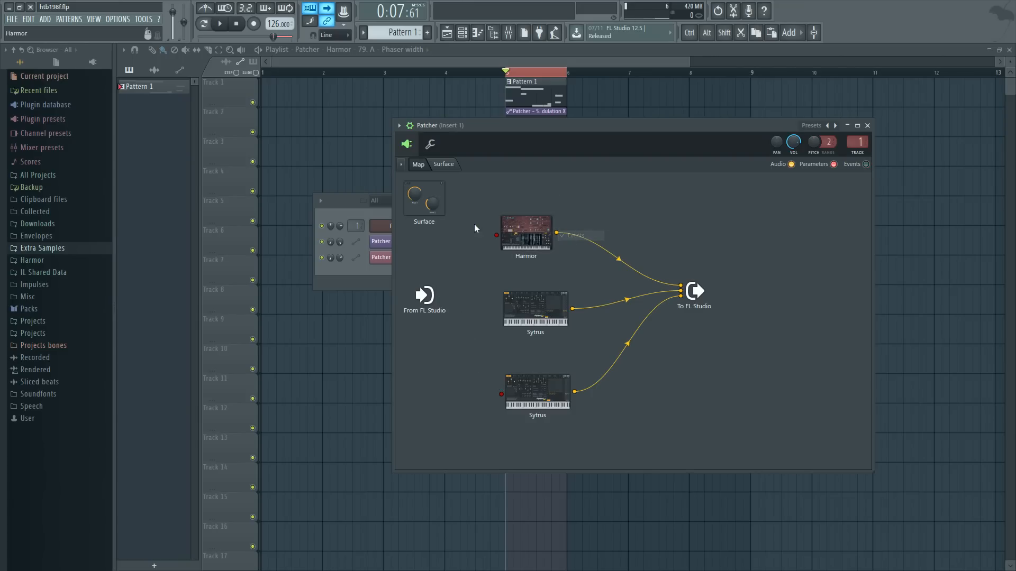
right_click(471, 229)
mouse_move(484, 256)
click(592, 267)
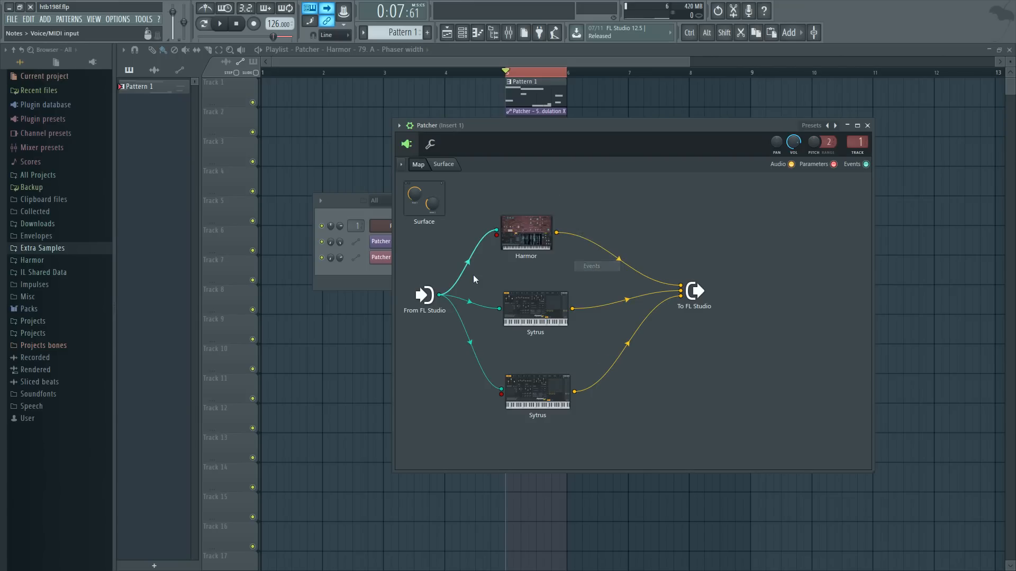
Turn on the latency display for the modules in the Patcher map.
right_click(476, 219)
mouse_move(505, 246)
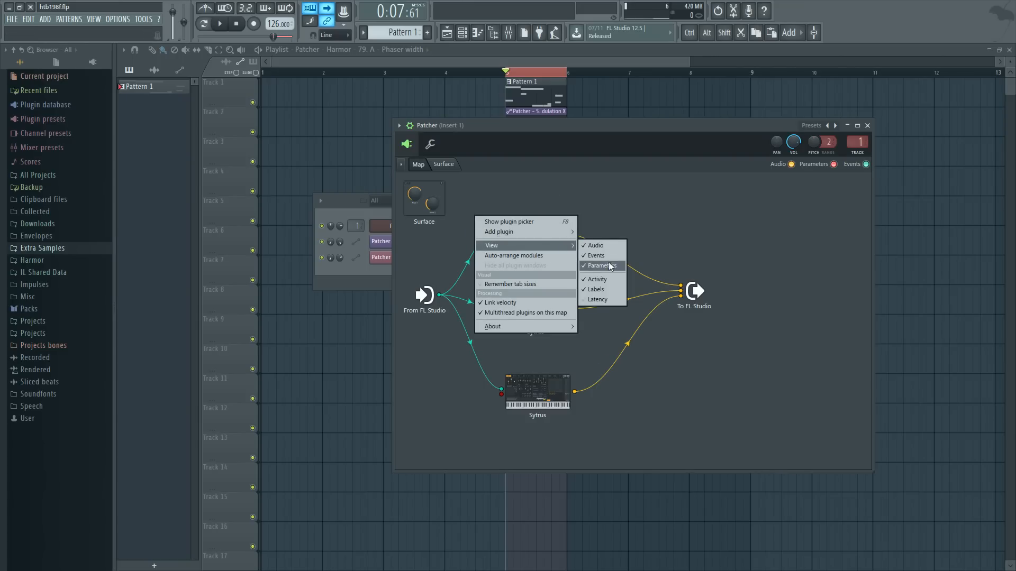
click(606, 300)
Insert Fruity Parametric EQ 2 and Maximus in series between Harmor and To FL Studio, and shift the To FL Studio module outward.
key(F8)
drag(642, 261, 607, 232)
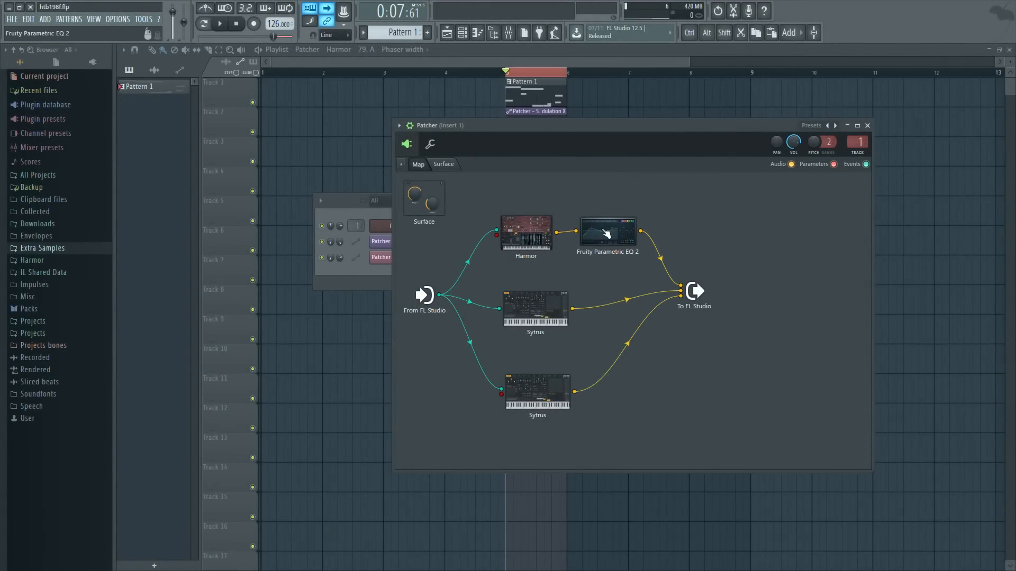
key(F8)
drag(784, 341, 648, 193)
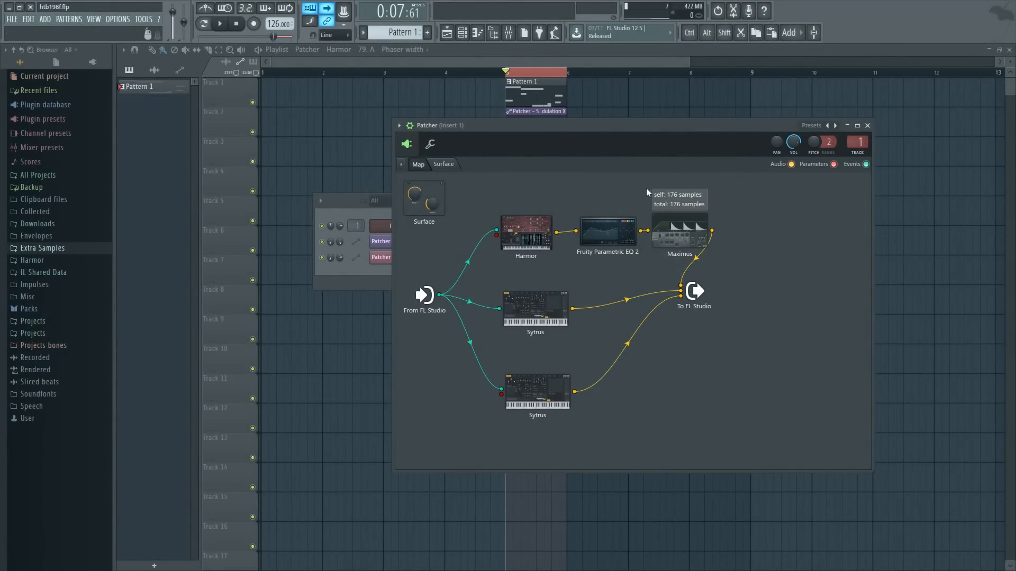
drag(696, 292, 734, 298)
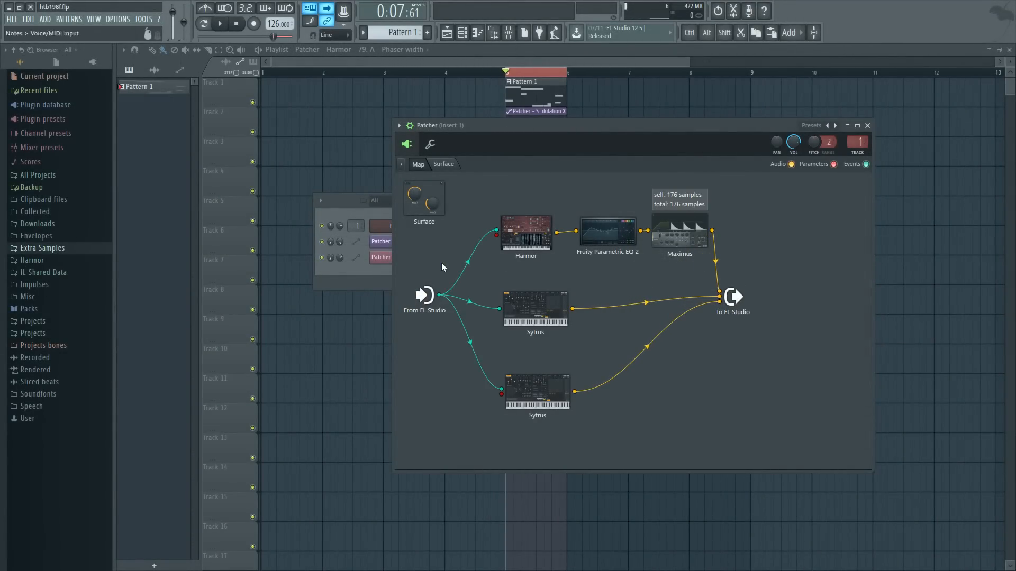
Hide the event connections in the Patcher map.
right_click(486, 264)
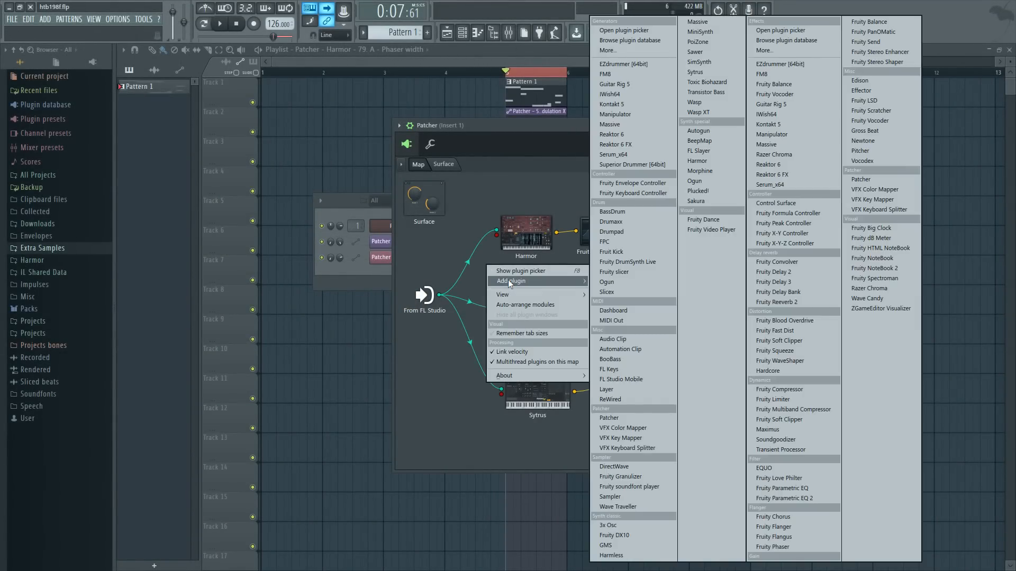
mouse_move(509, 296)
click(605, 305)
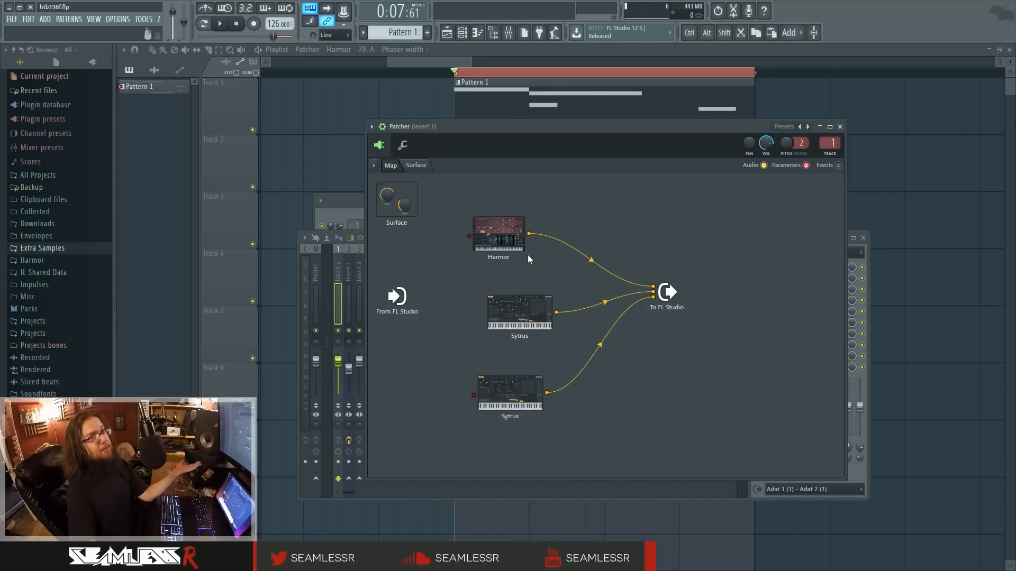
Open Harmor from the Patcher map and compare the settings of its parts A and B.
double_click(501, 226)
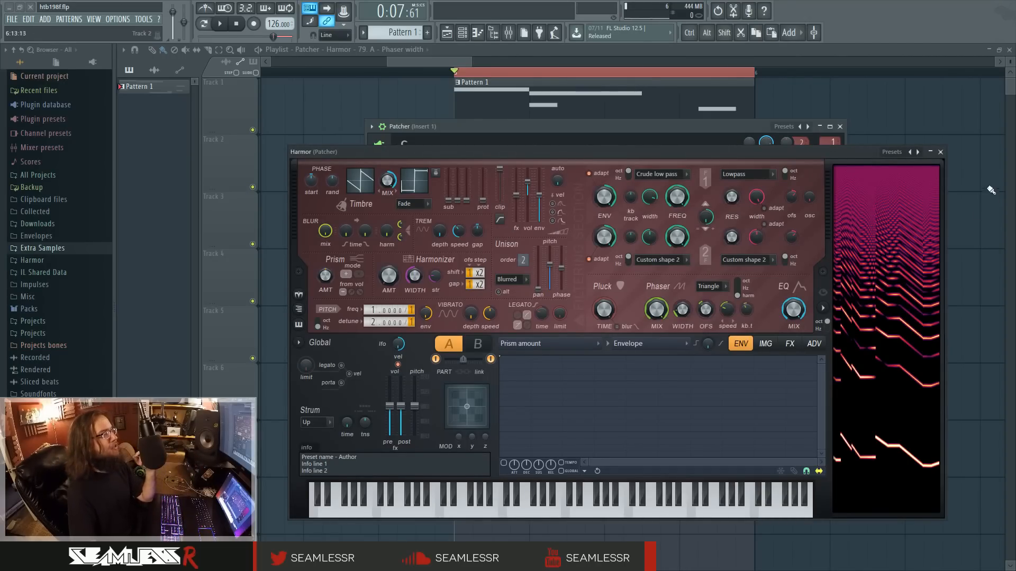
click(940, 152)
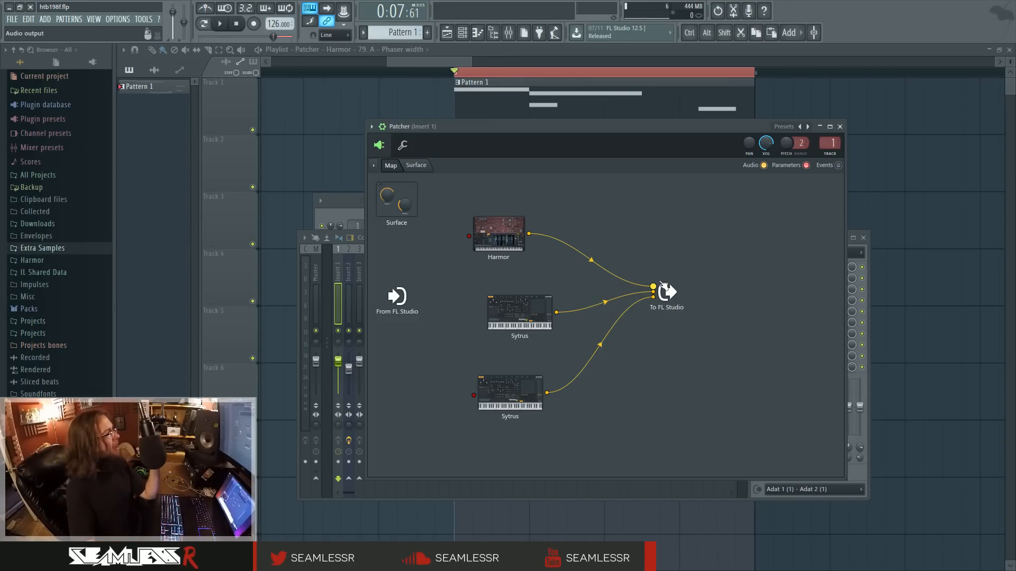
double_click(495, 233)
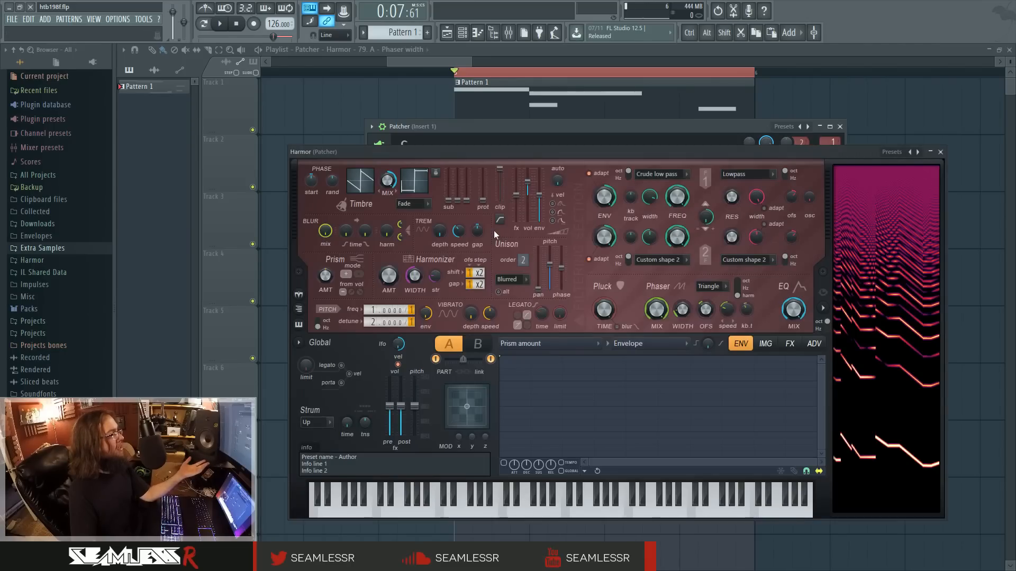
click(476, 346)
click(475, 346)
click(480, 346)
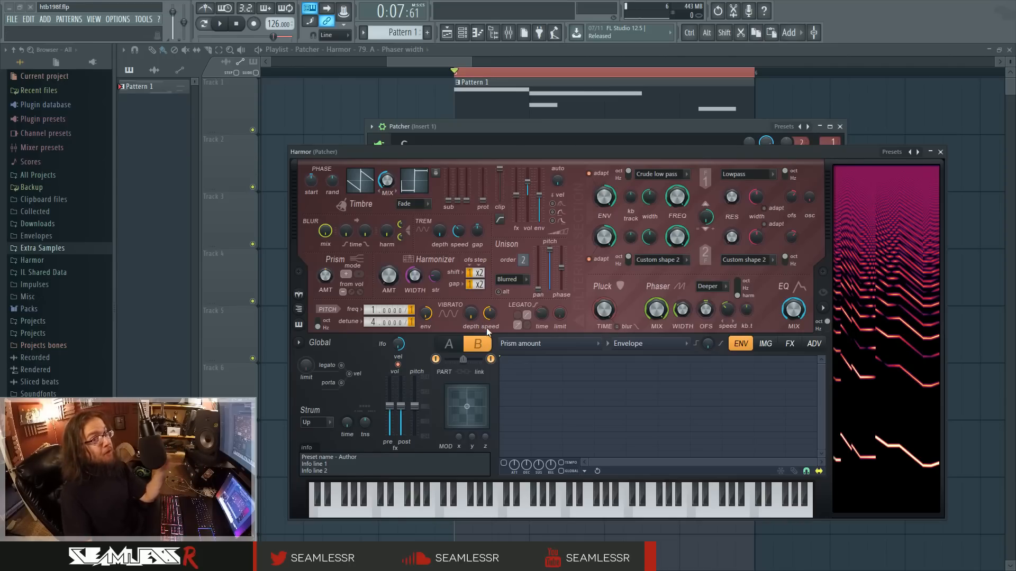
click(459, 345)
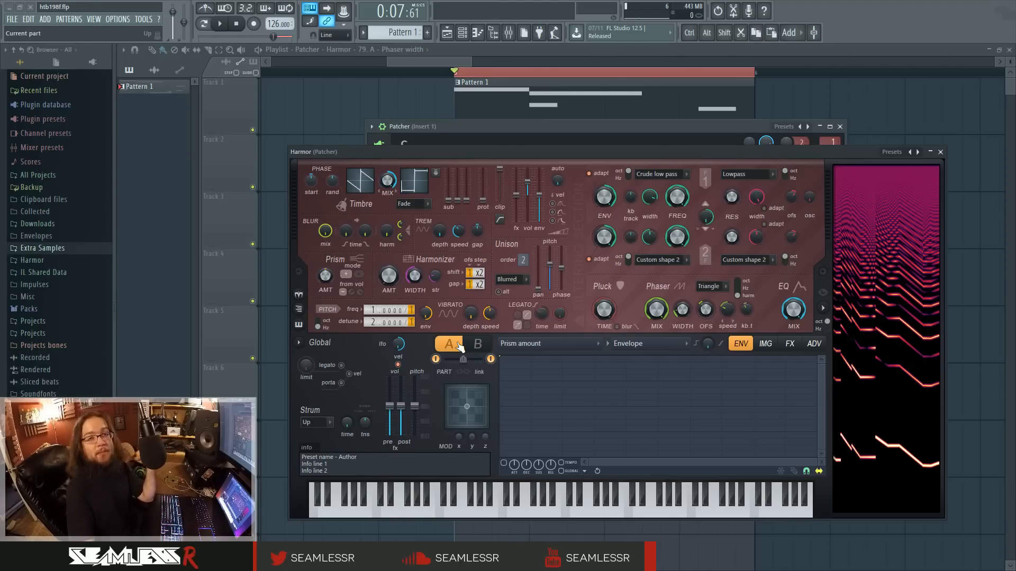
Display Harmor's Panning envelope, check it for parts A and B, and close Harmor.
click(584, 343)
click(561, 222)
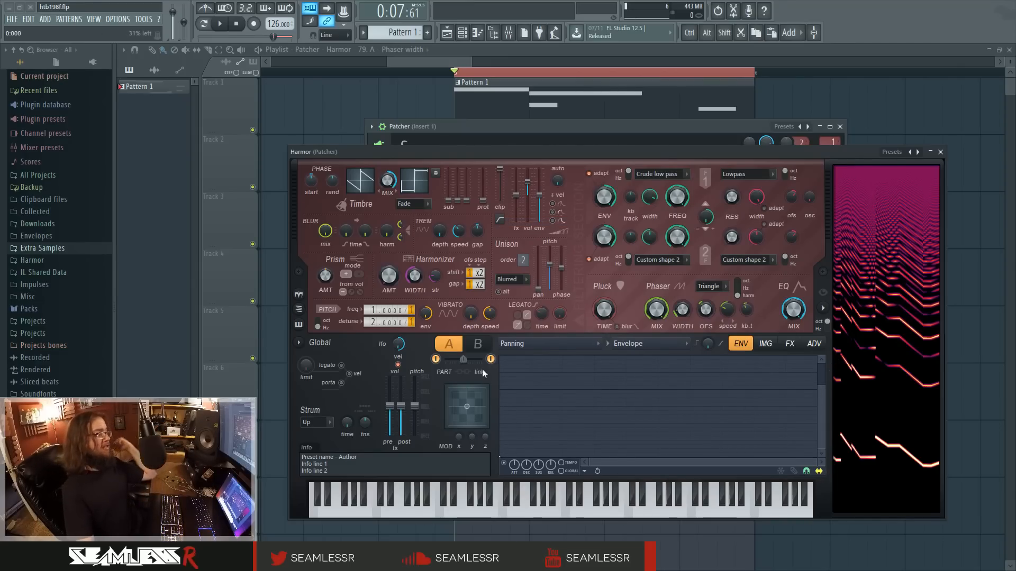
click(478, 344)
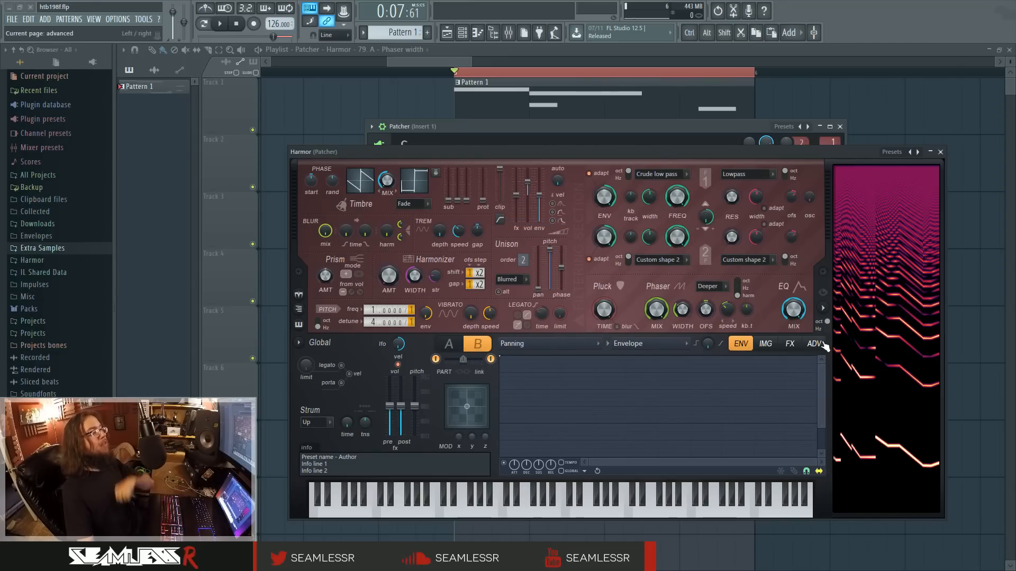
click(448, 344)
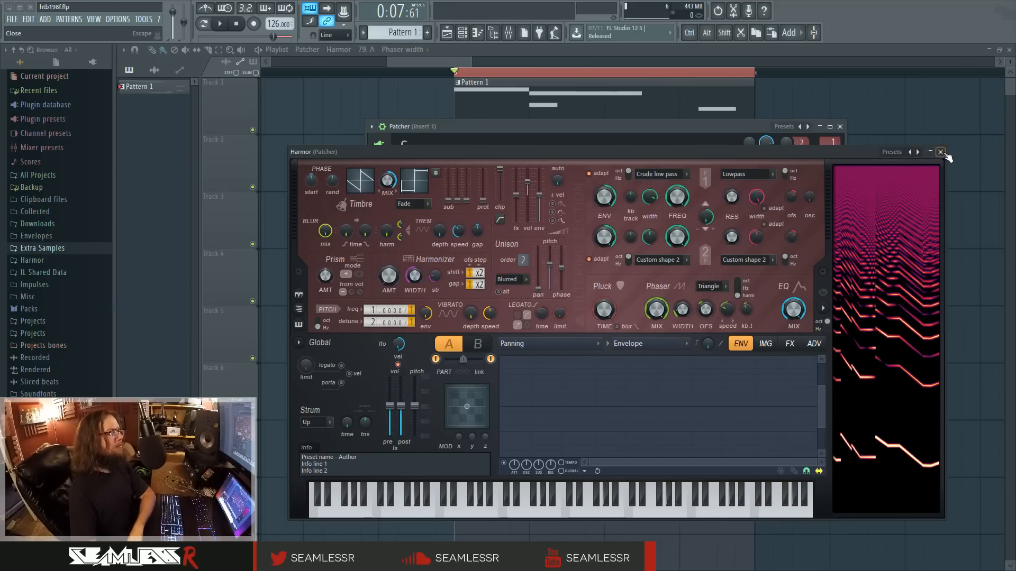
click(940, 153)
Locate Patcher's assigned mixer track and check the audio output targets of Inserts 3 and 4.
double_click(830, 143)
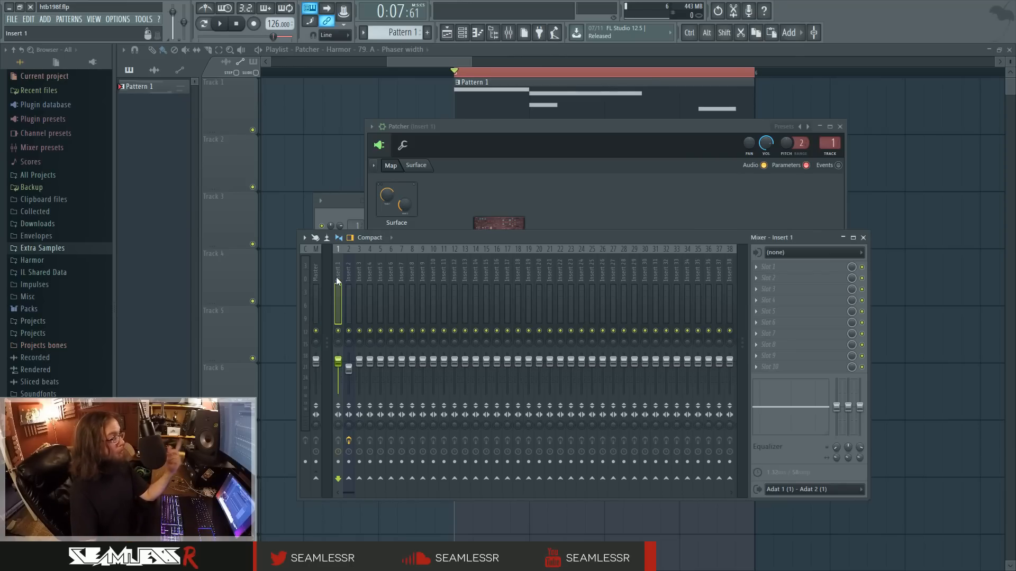
click(506, 134)
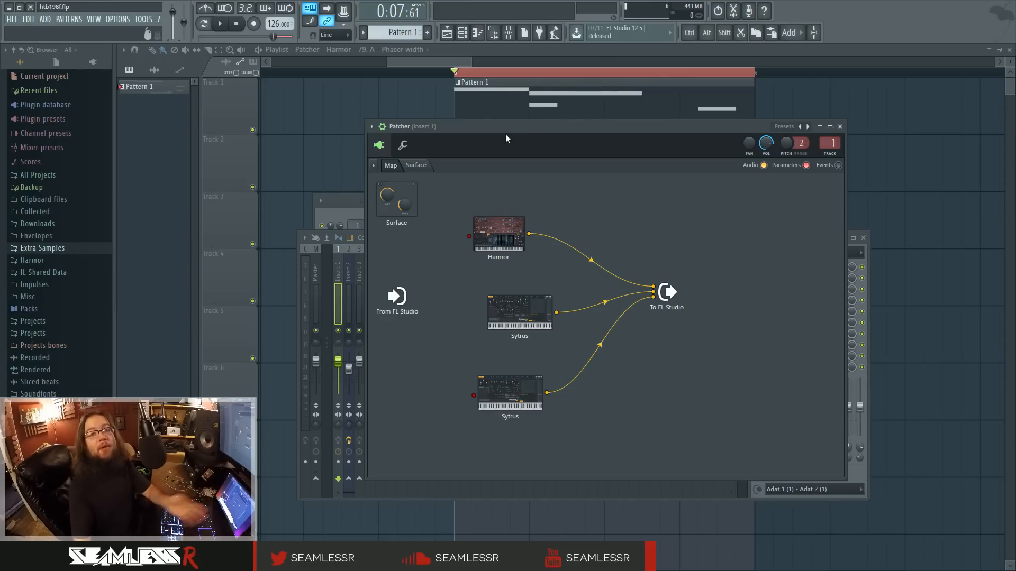
click(298, 255)
click(356, 272)
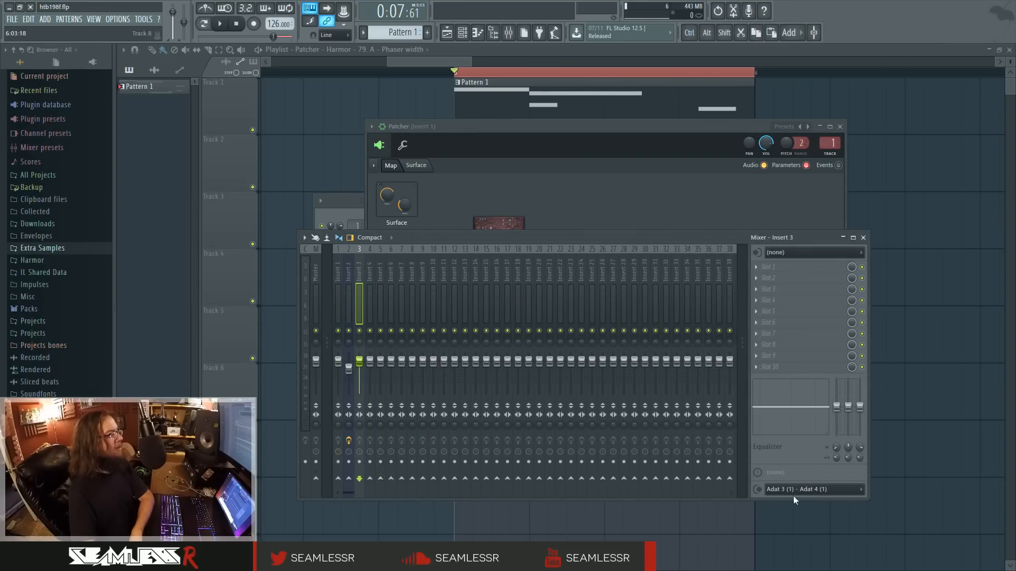
click(367, 271)
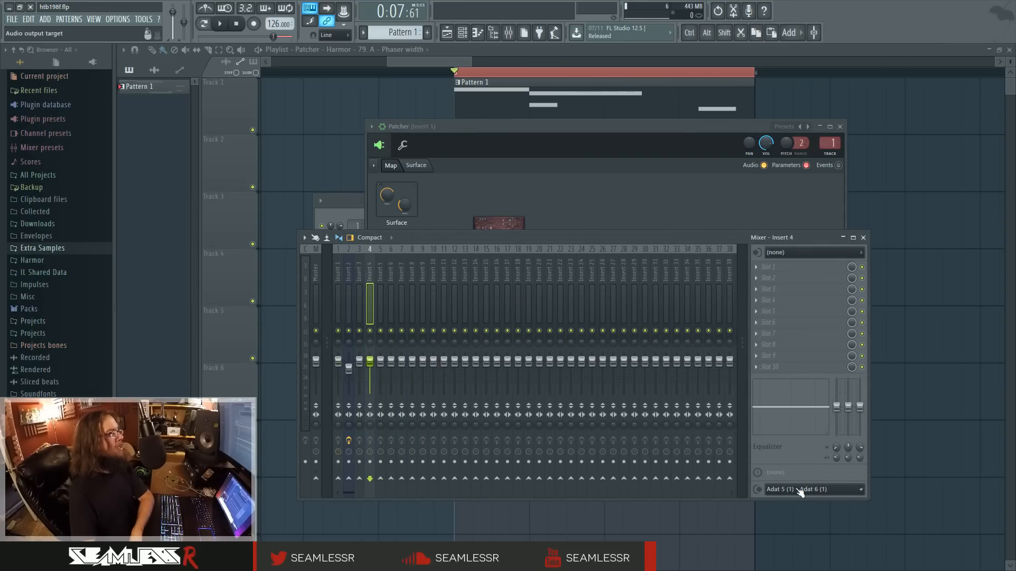
Inspect the effect chain on mixer Insert 2, including the Maximus settings.
click(349, 270)
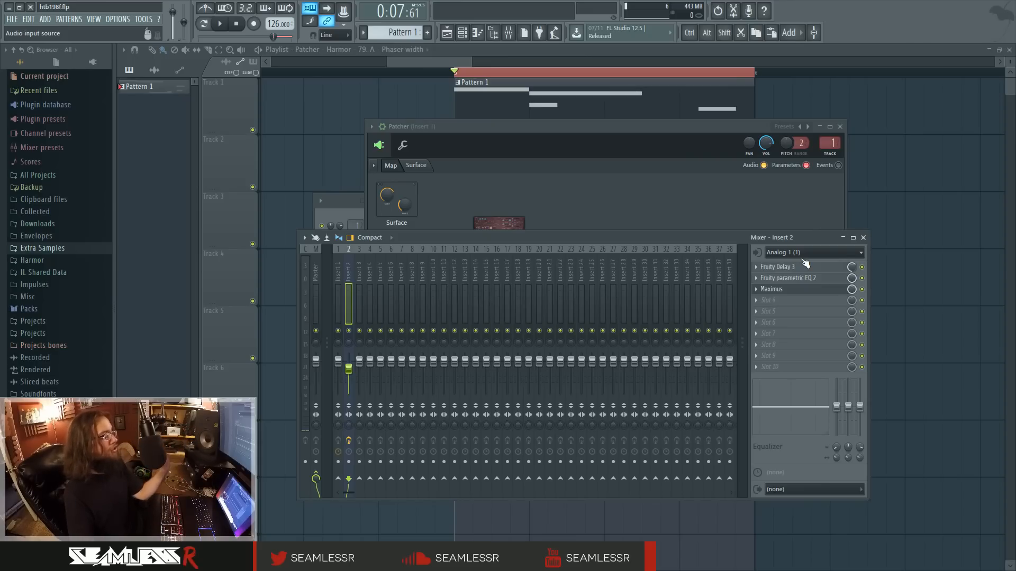
click(785, 289)
click(798, 278)
click(800, 279)
click(800, 279)
click(800, 279)
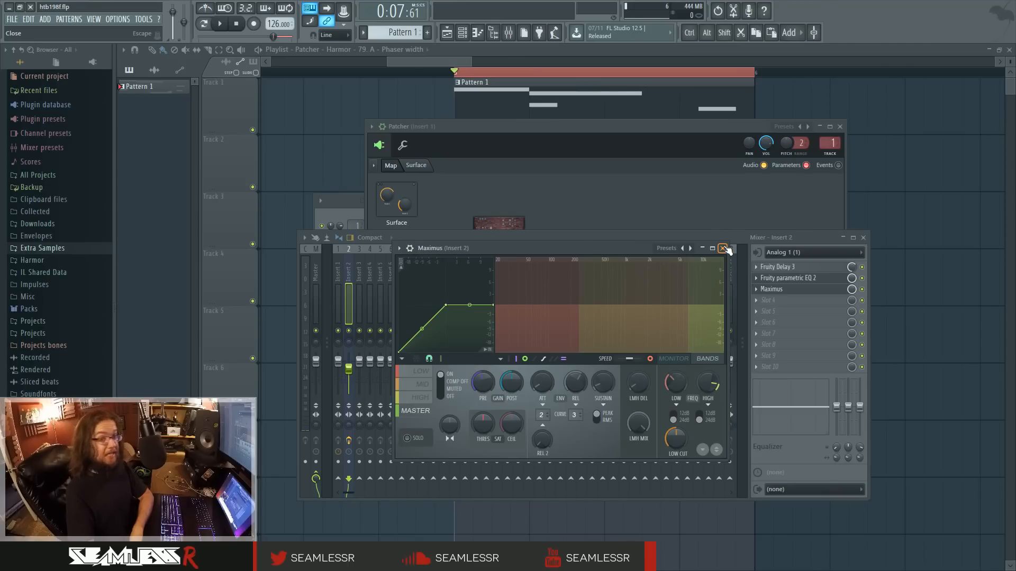
click(722, 248)
click(449, 252)
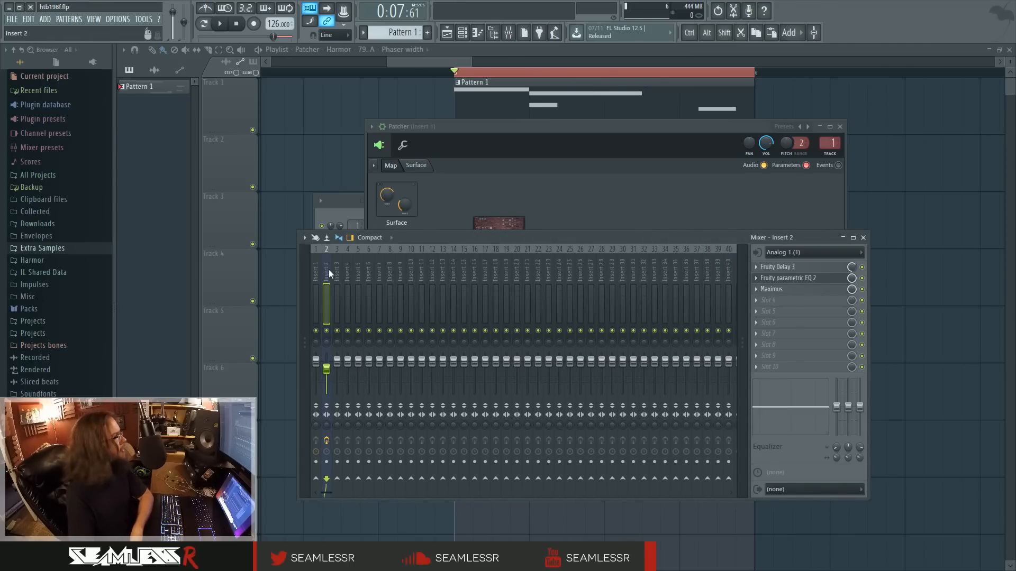
Return to Patcher and review Harmor's synth settings.
click(547, 147)
click(500, 234)
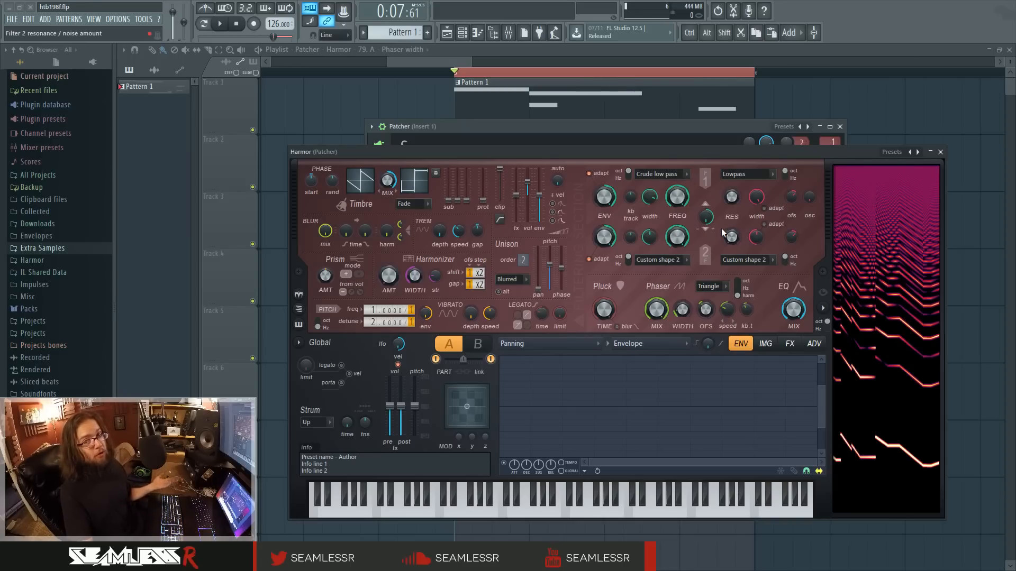
click(940, 152)
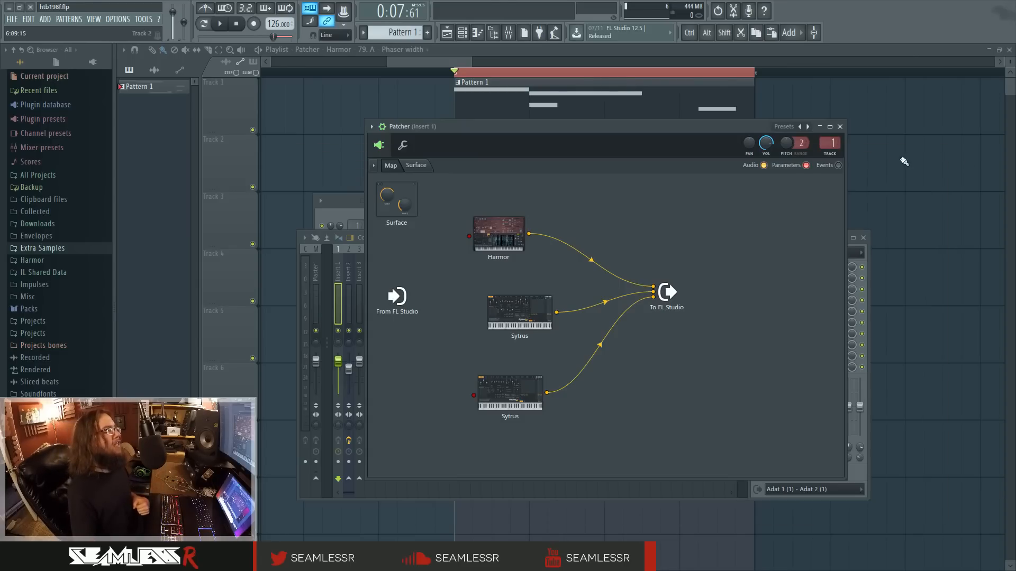
Line up the middle Sytrus module beneath Harmor in the map and close Patcher.
drag(514, 305, 518, 309)
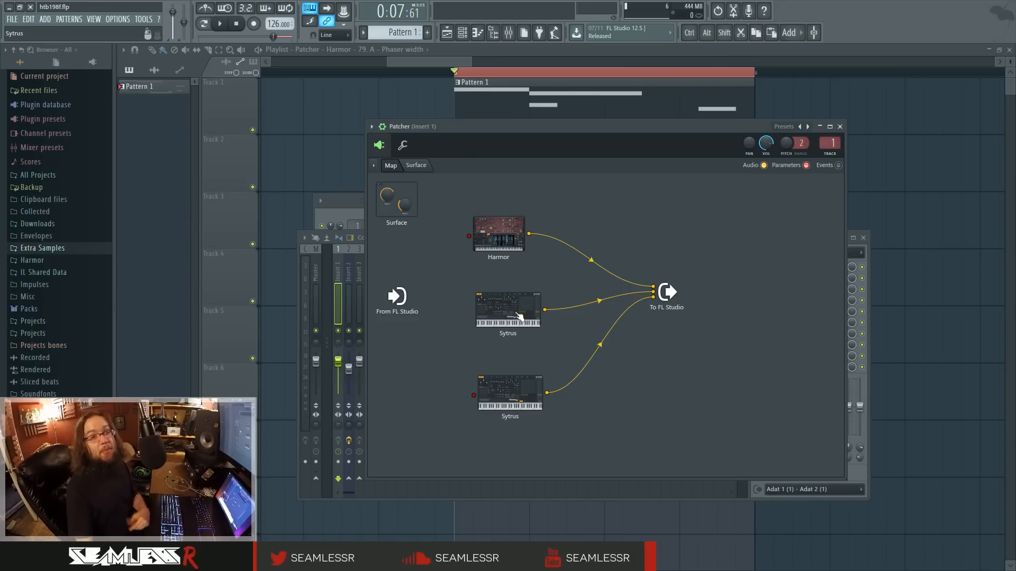
click(840, 127)
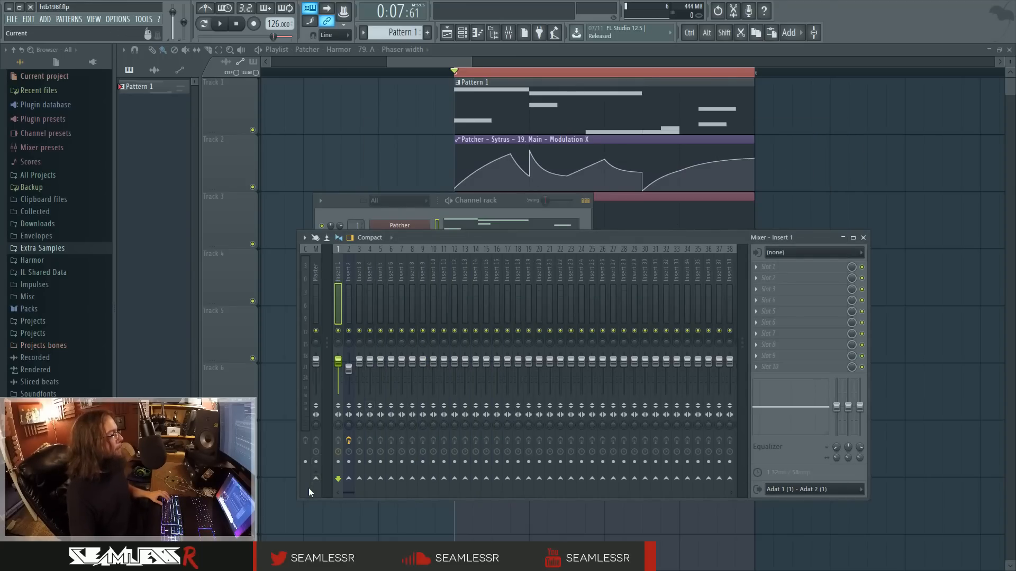
Play the song while trying a lower level on mixer Insert 1, stop it, and reset that fader to its default.
click(506, 199)
key(space)
click(495, 239)
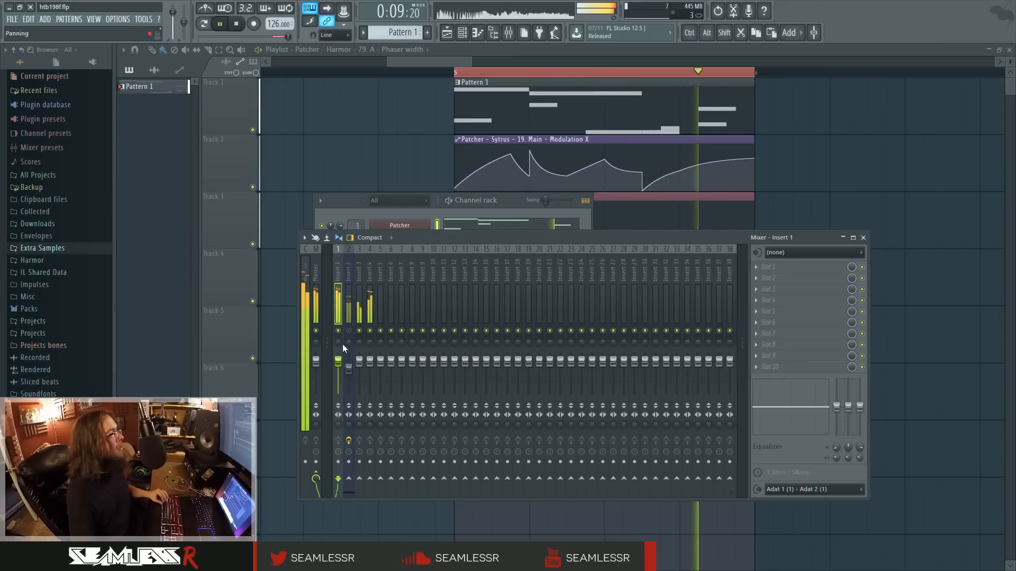
drag(338, 363, 338, 370)
key(space)
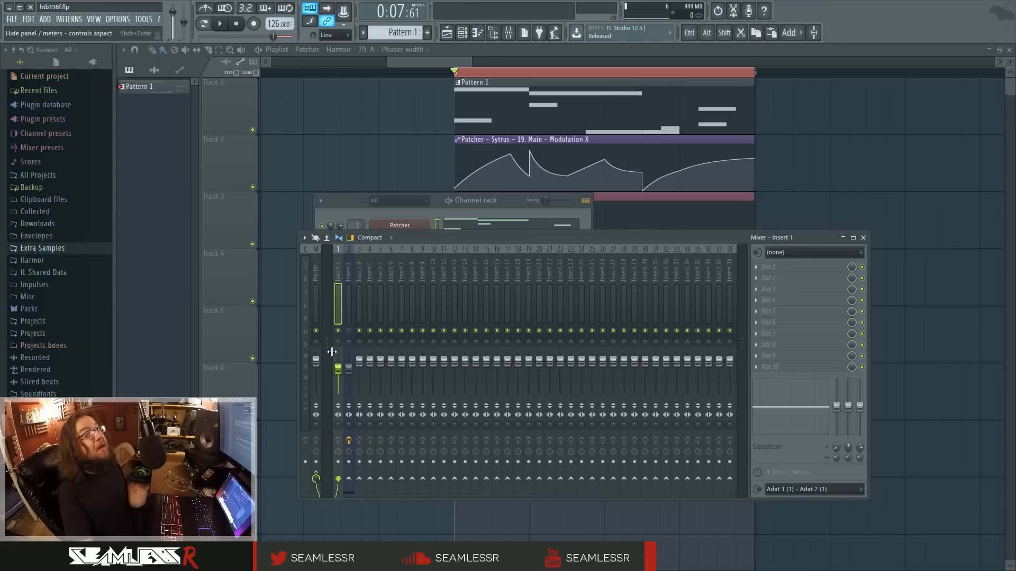
alt+click(339, 367)
Lower the Master track's fader in the mixer and select Insert 1.
drag(316, 364, 316, 378)
click(336, 275)
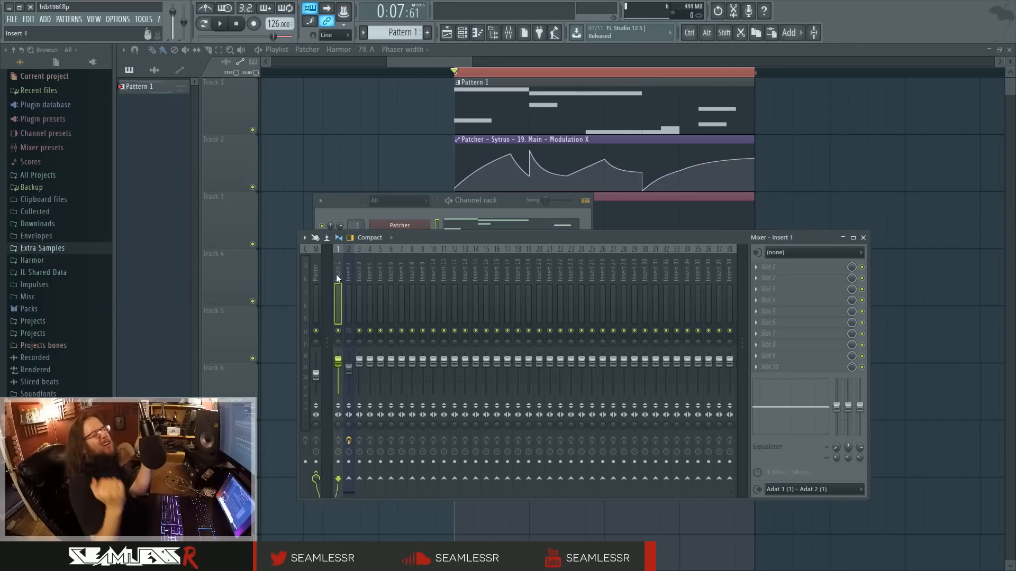
Open Harmor from the Patcher channel, switch off its part B, and play the song.
click(390, 227)
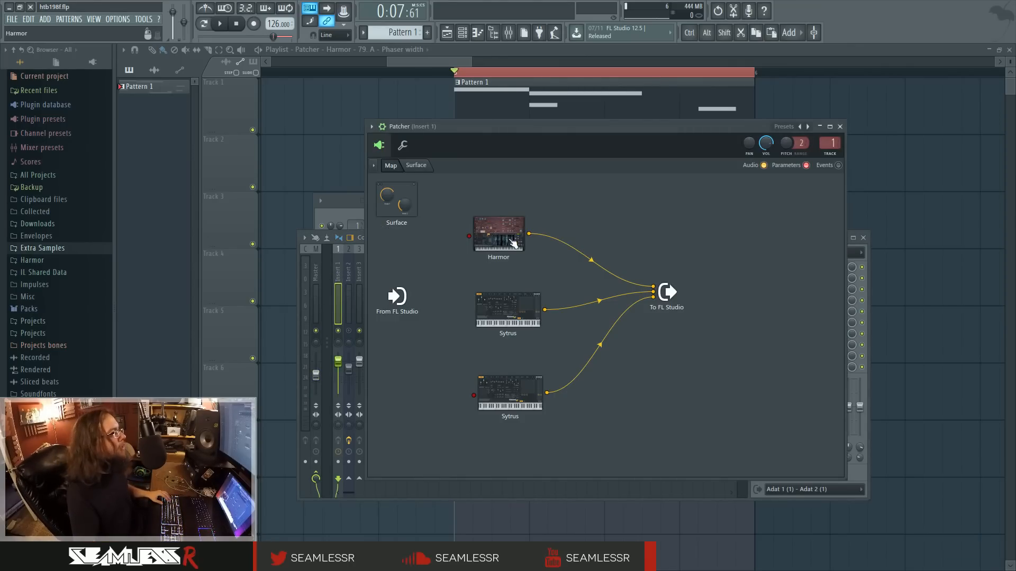
click(512, 240)
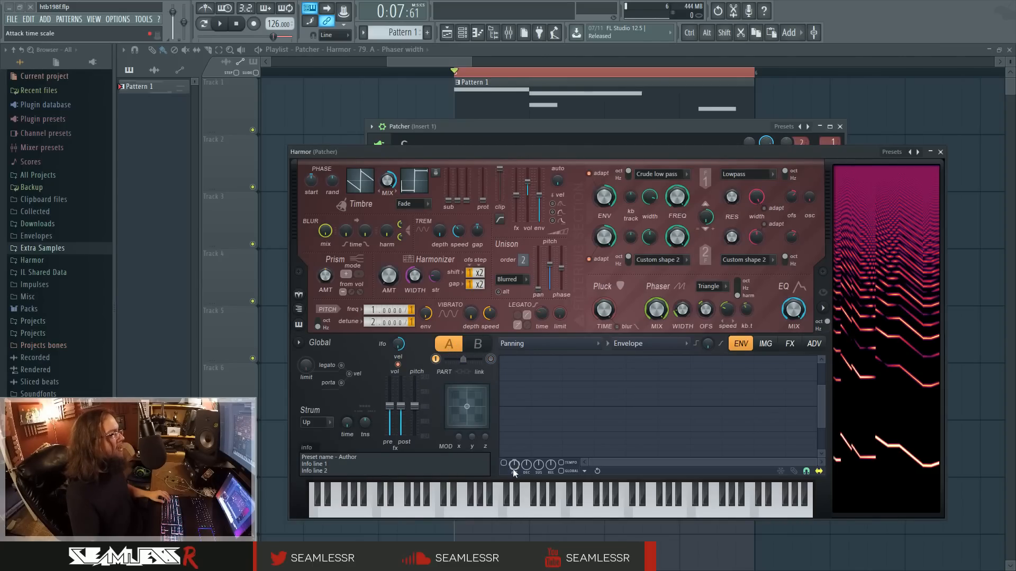
key(space)
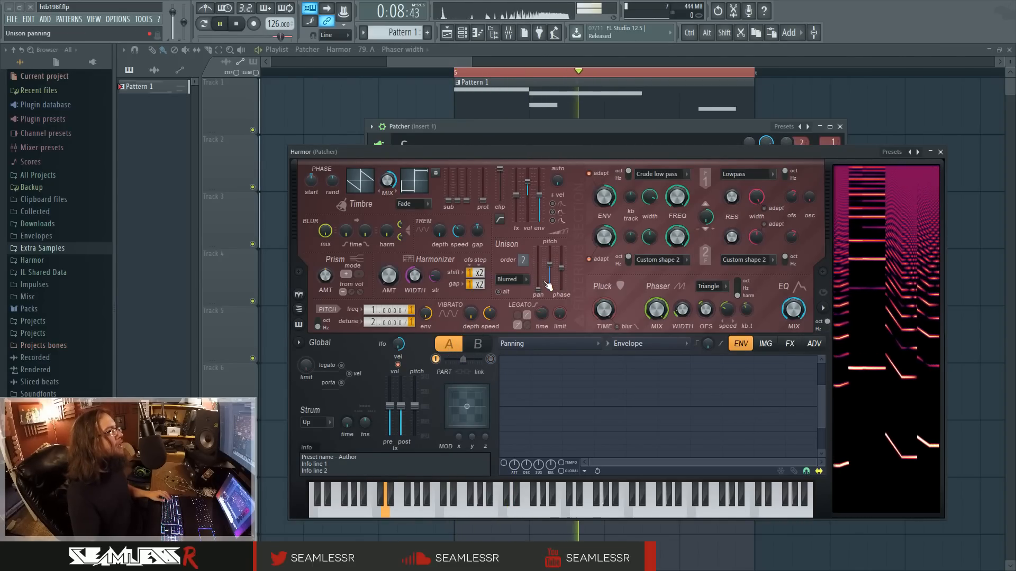
Move the Harmor window slightly, stop the song, and bring up part A's Unison pitch thickness envelope.
drag(511, 152, 516, 140)
key(space)
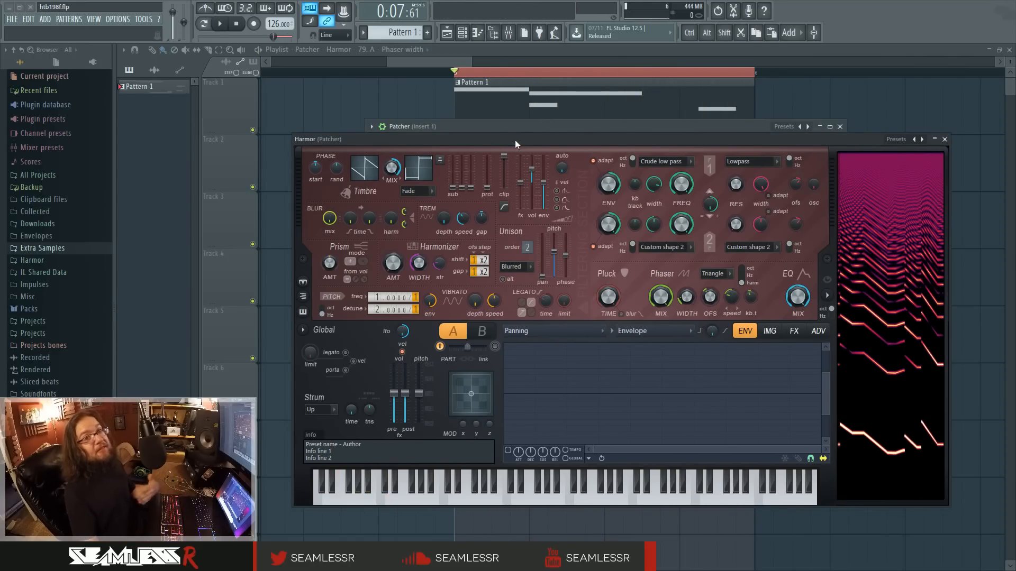
right_click(545, 260)
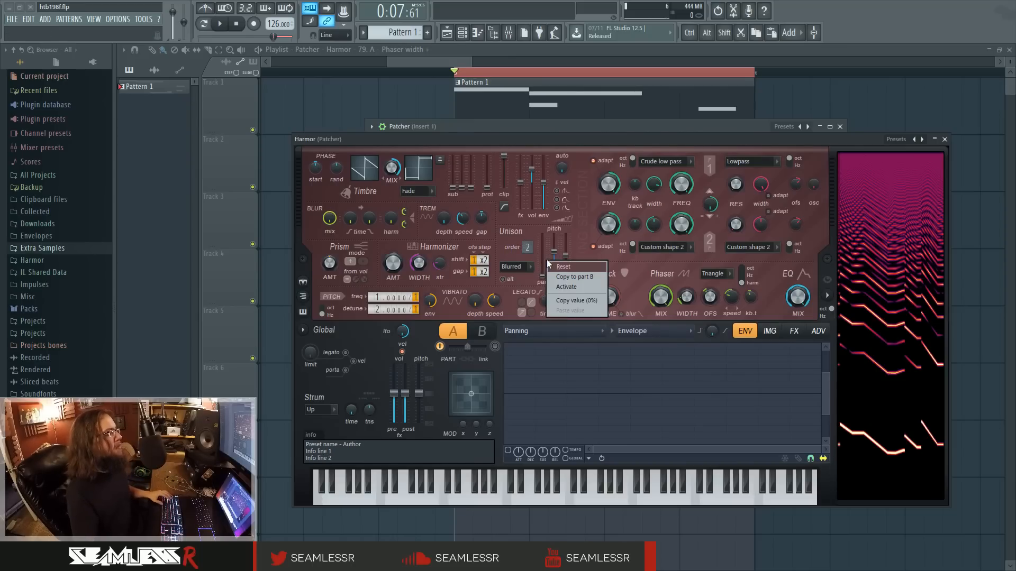
click(557, 259)
right_click(556, 262)
click(574, 290)
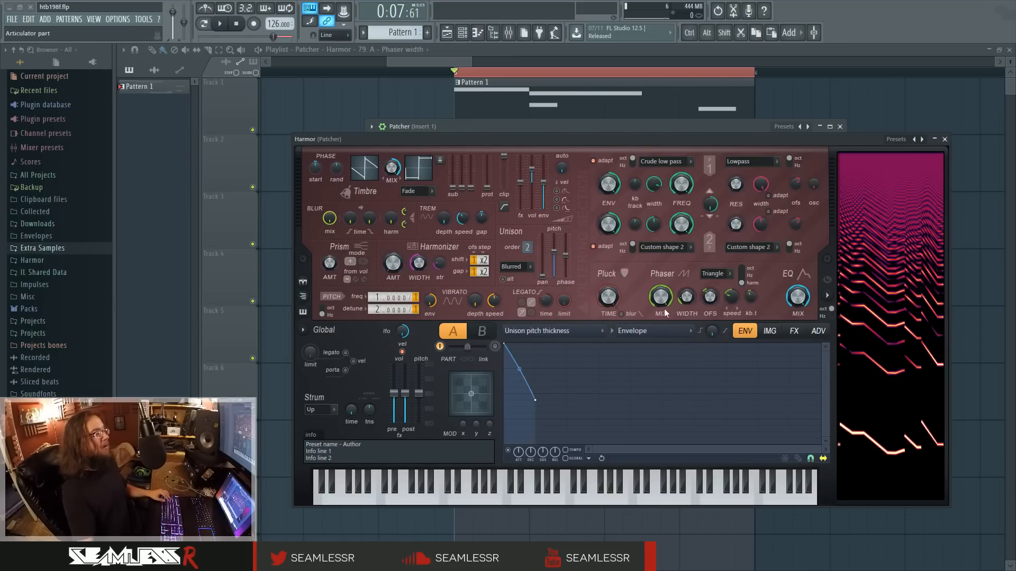
Play the song briefly, view the Phaser width articulator, and return to the Unison pitch thickness envelope.
key(space)
key(space)
right_click(688, 301)
click(706, 325)
click(556, 330)
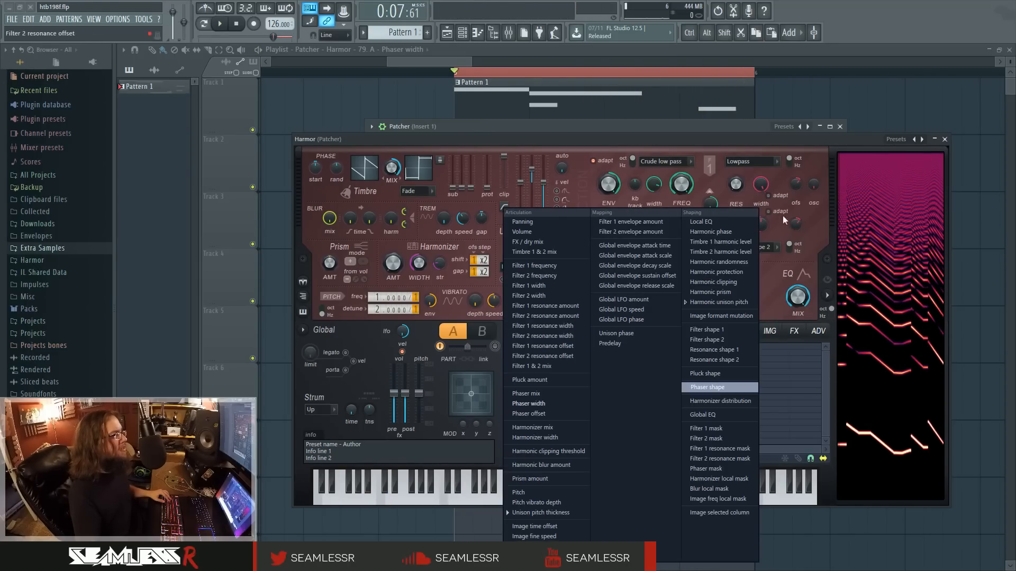
click(540, 513)
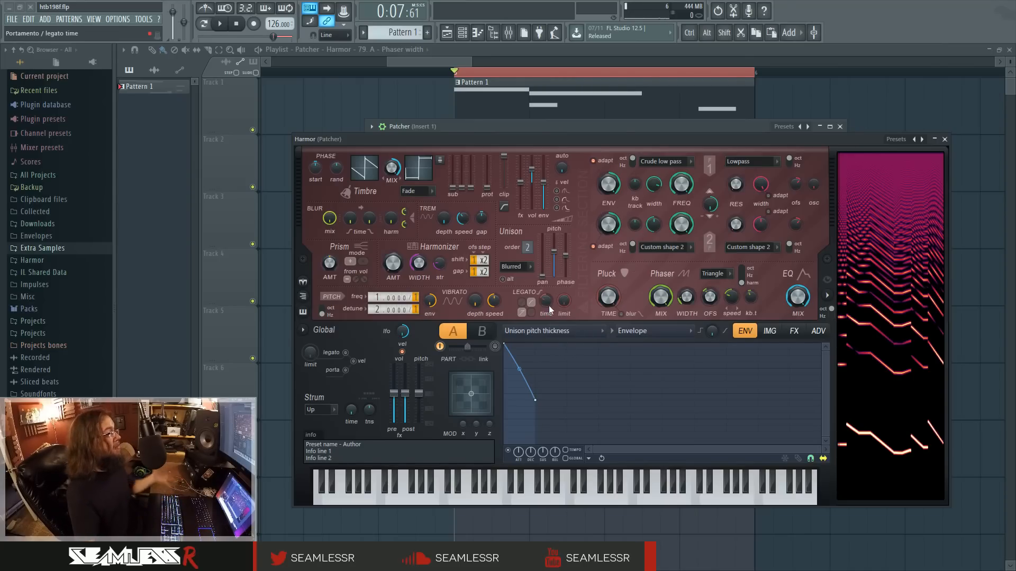
Look over part A's Harmonic unison pitch graph and the harmonic level graphs of Timbre 2 and Timbre 1.
click(560, 337)
click(741, 296)
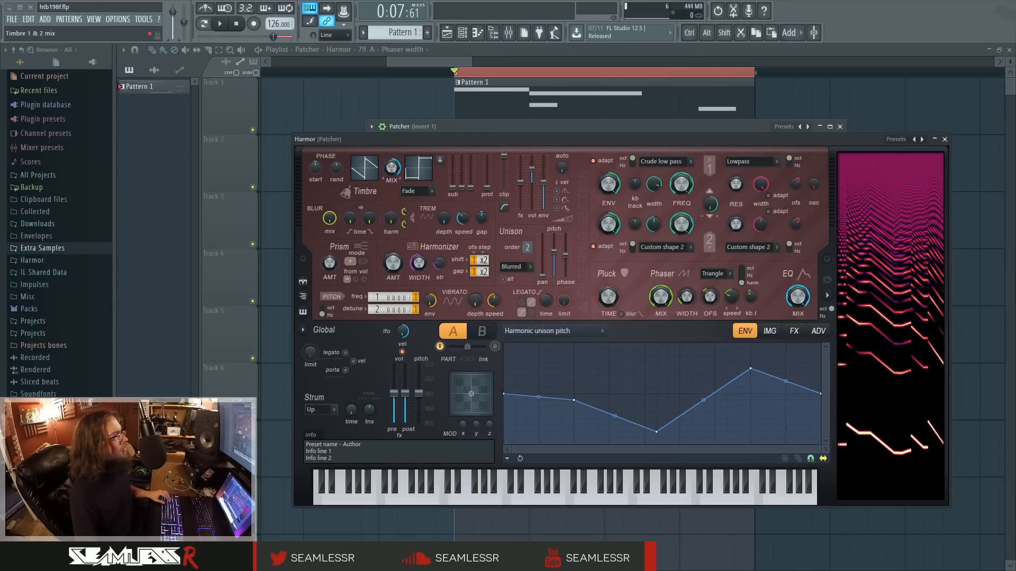
click(421, 172)
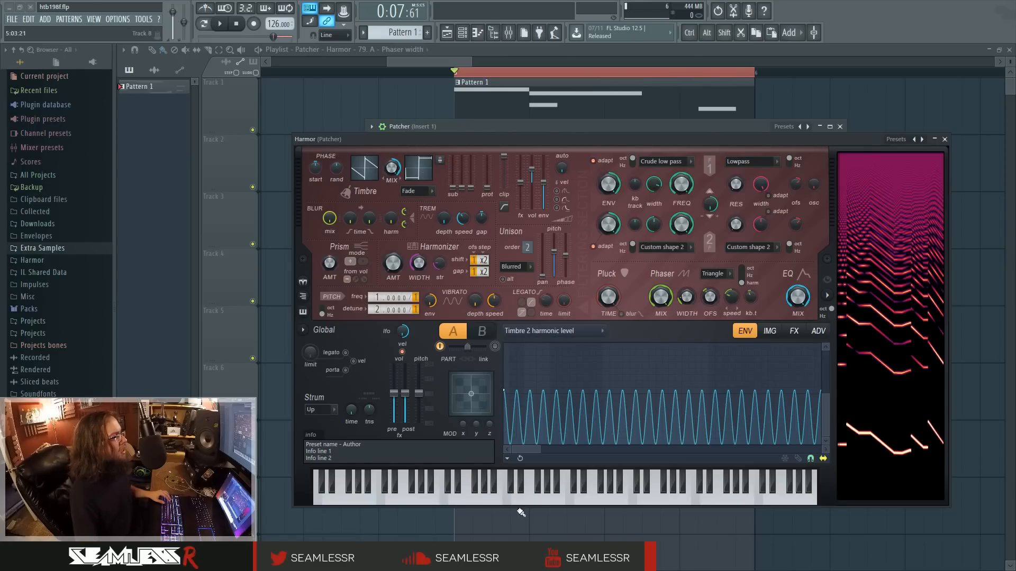
drag(540, 448, 516, 445)
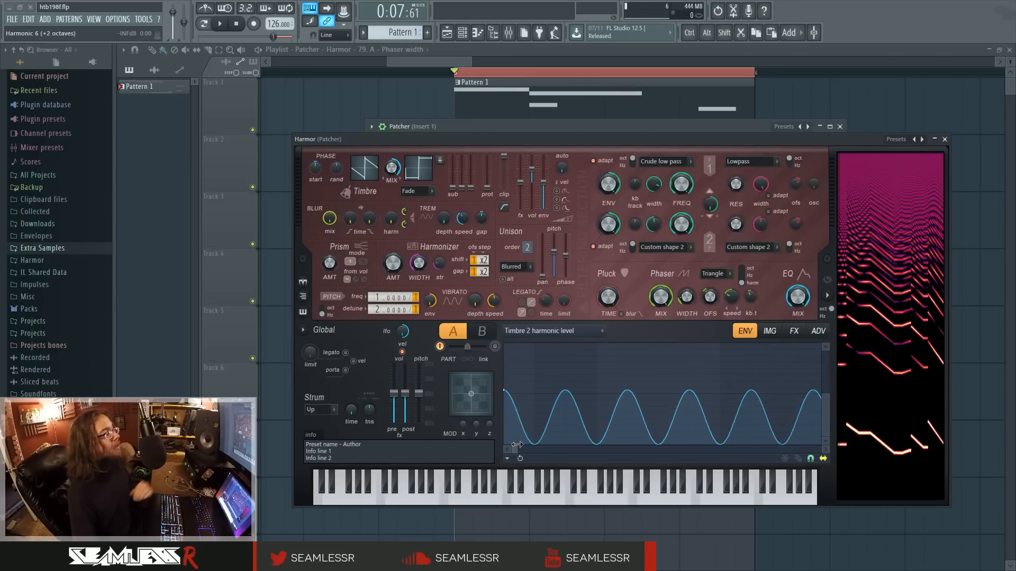
click(373, 172)
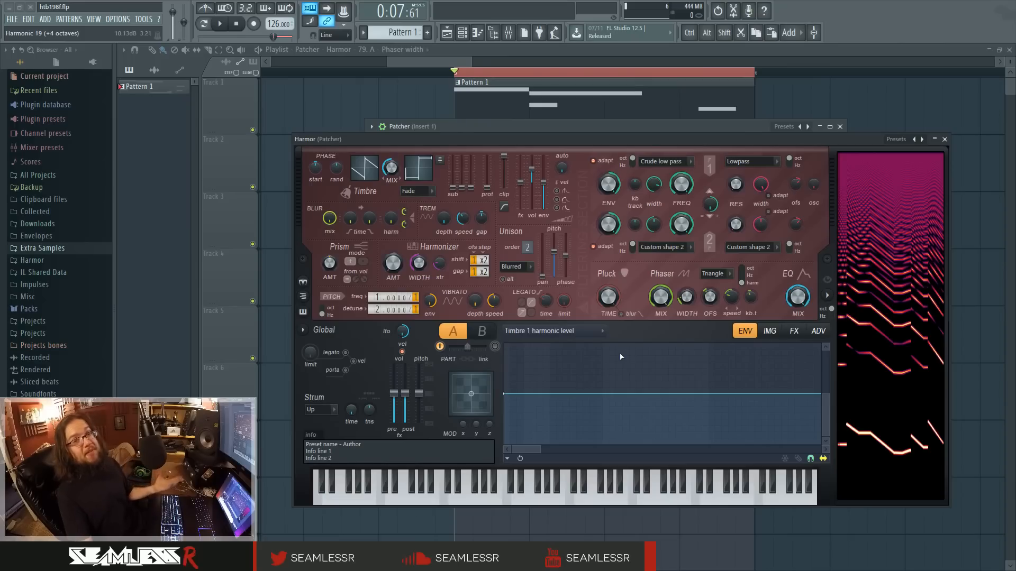
Examine the Timbre 2 harmonic level graph close up and across its whole harmonic range.
click(400, 180)
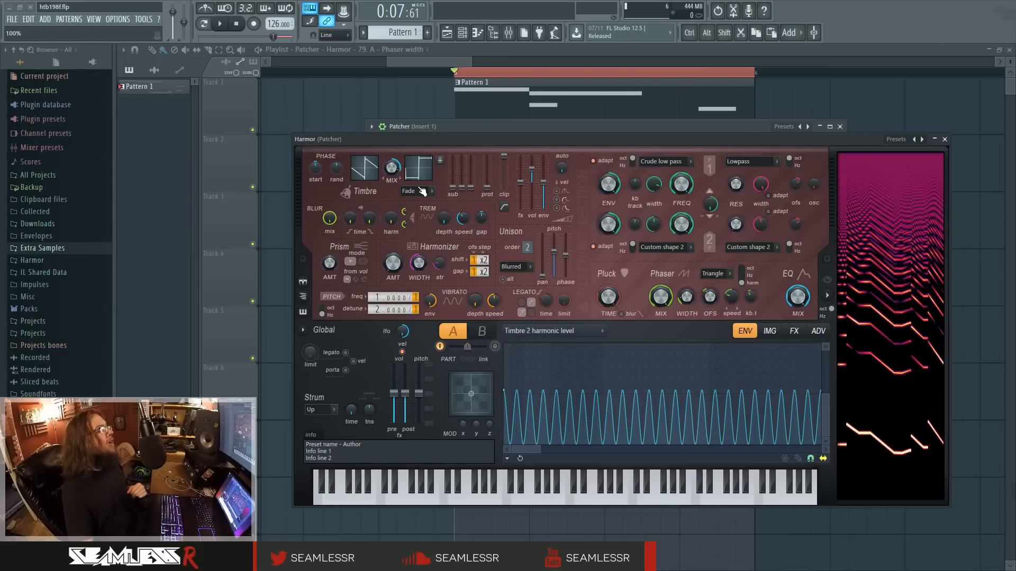
drag(540, 449, 517, 454)
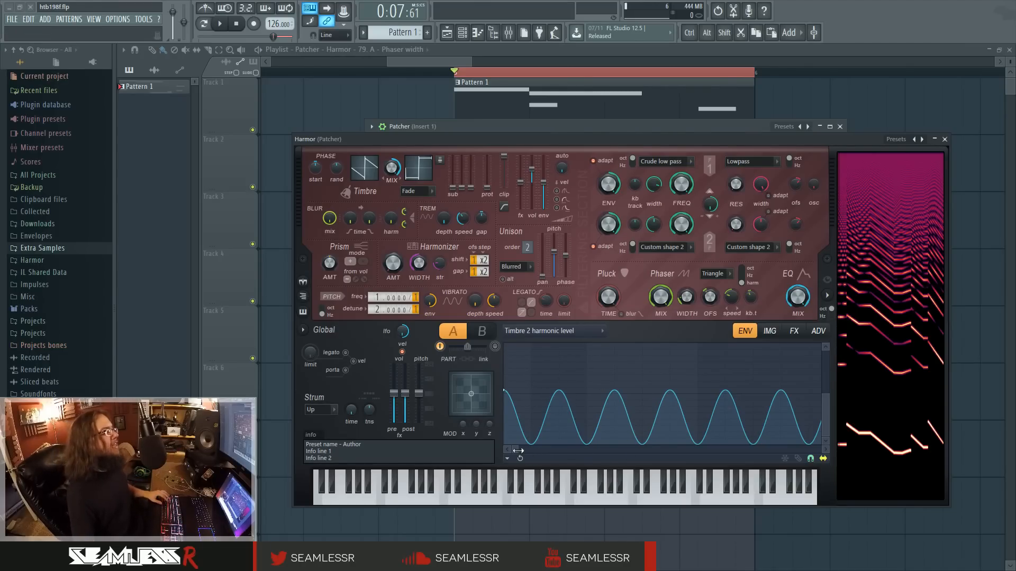
drag(519, 453, 820, 453)
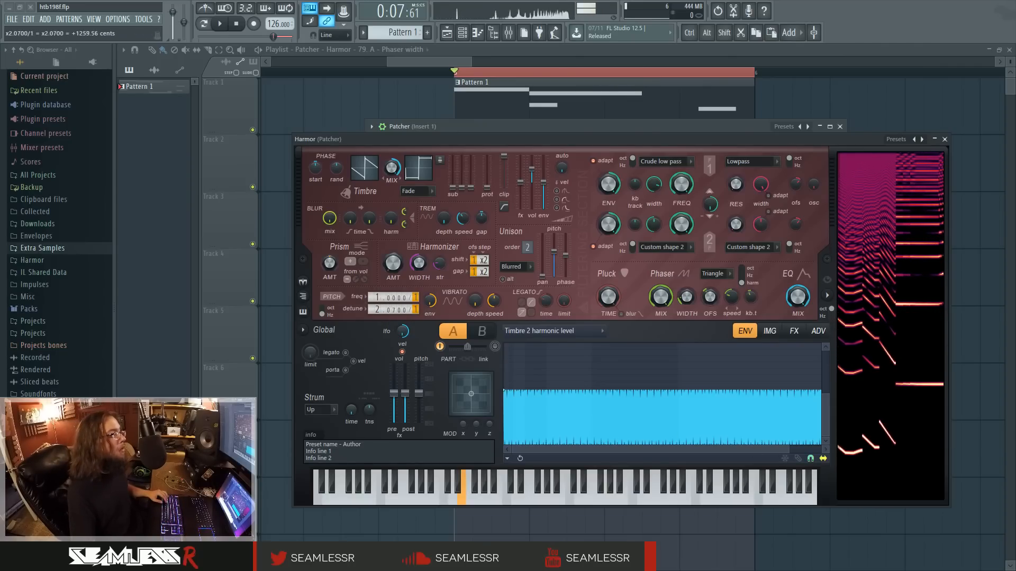
Sound test notes while trying a harmonic detuning multiplier of 1 and a timbre mix of 0%.
scroll(390, 310, down, 1)
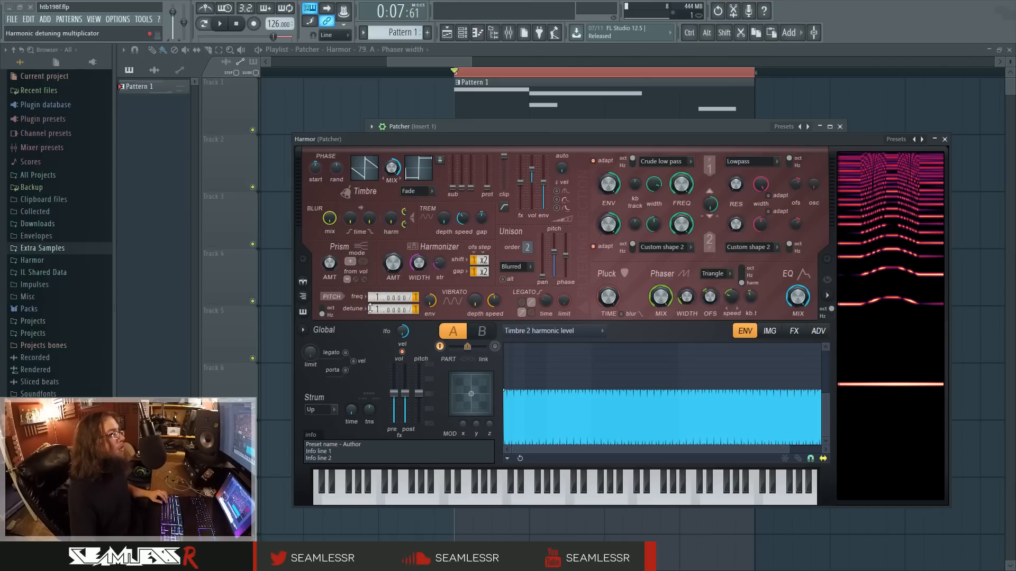
key(c)
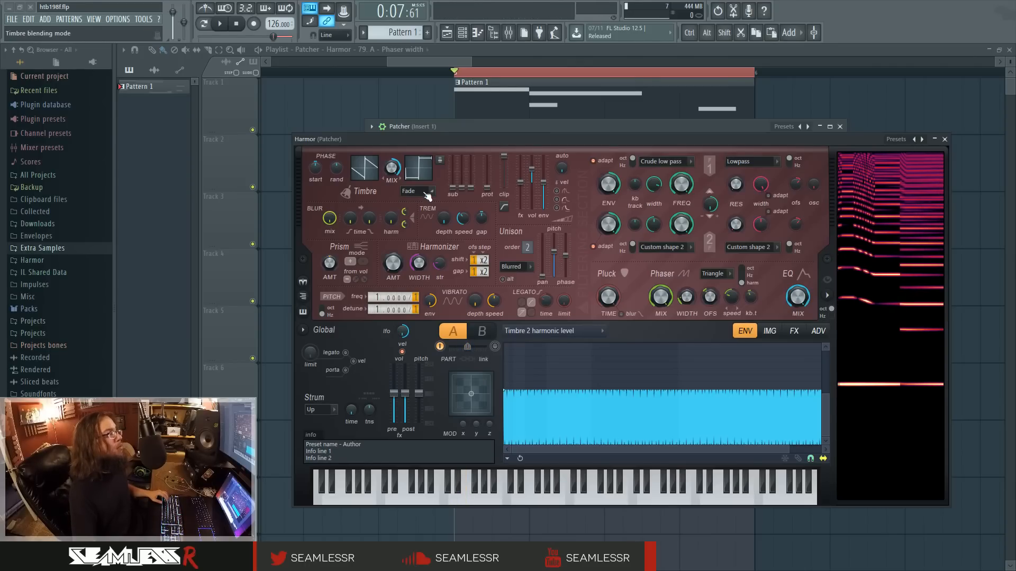
key(c)
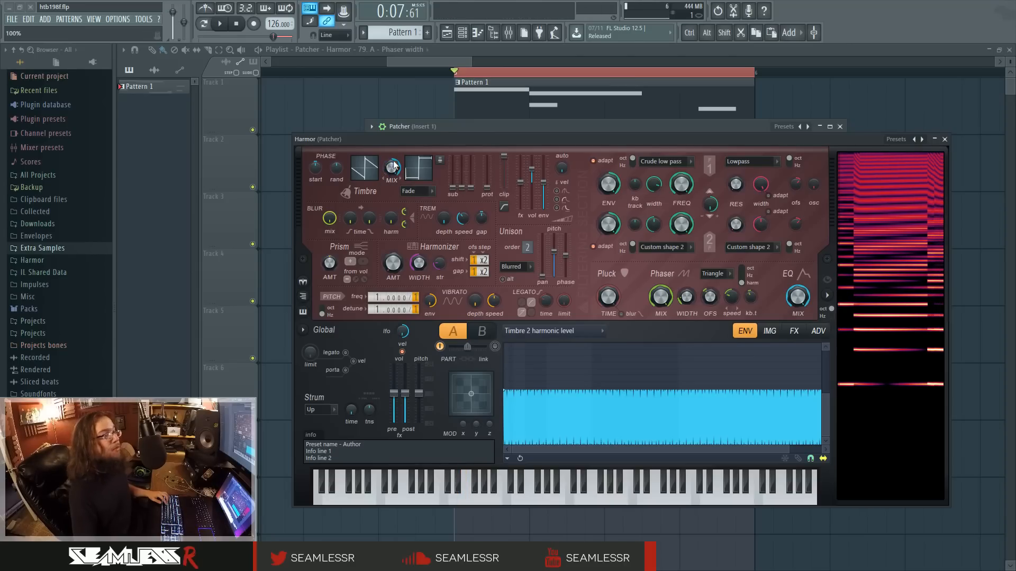
key(c)
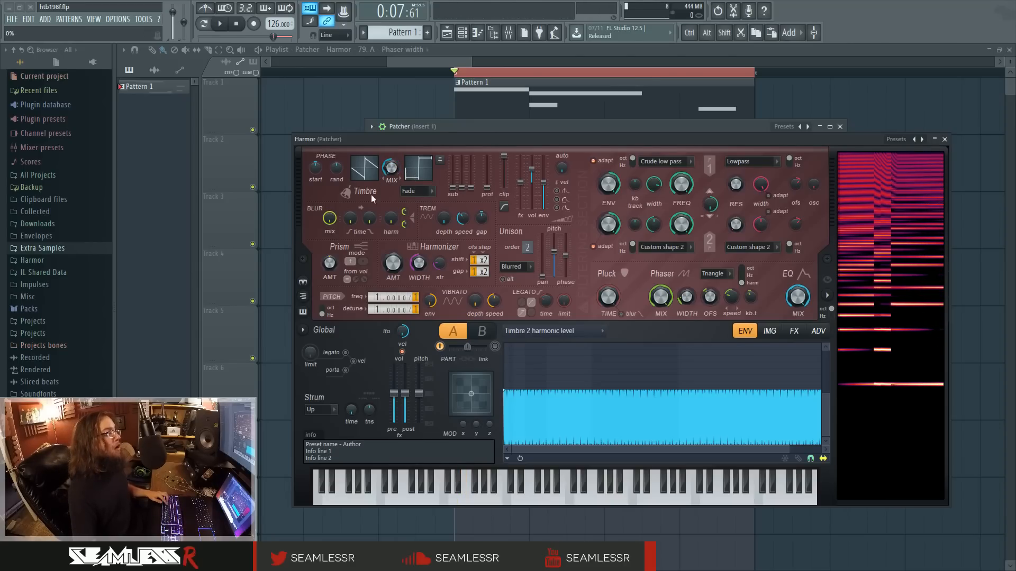
scroll(372, 312, up, 1)
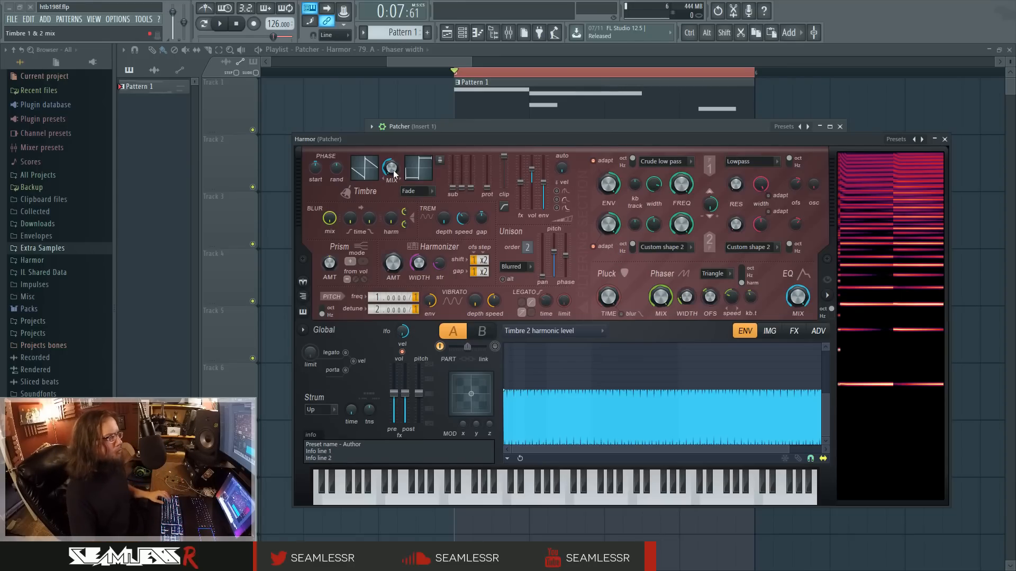
drag(377, 310, 377, 314)
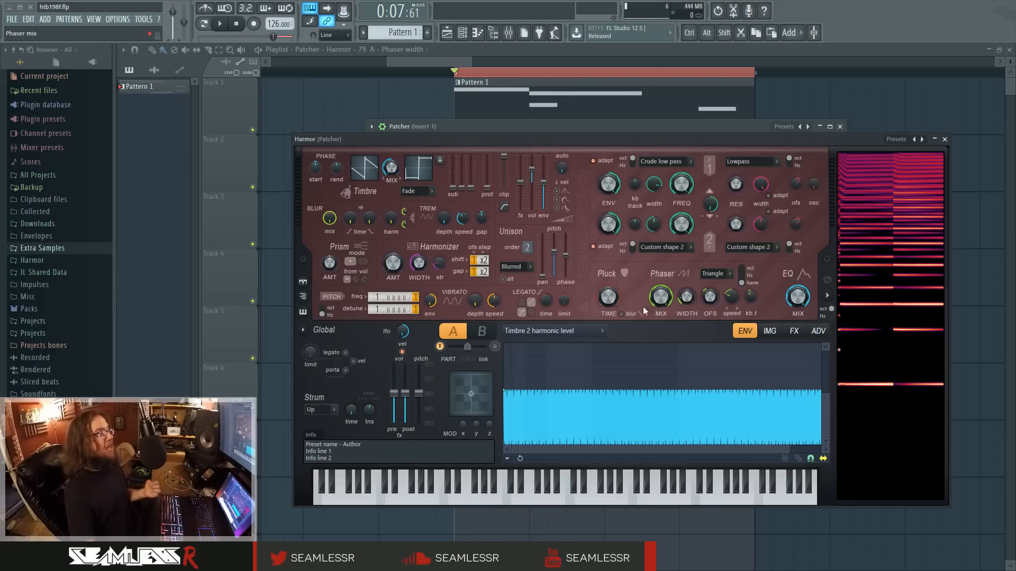
View the Harmonic unison pitch graph, and the Timbre 1 harmonic level graph across its full harmonic range.
click(568, 341)
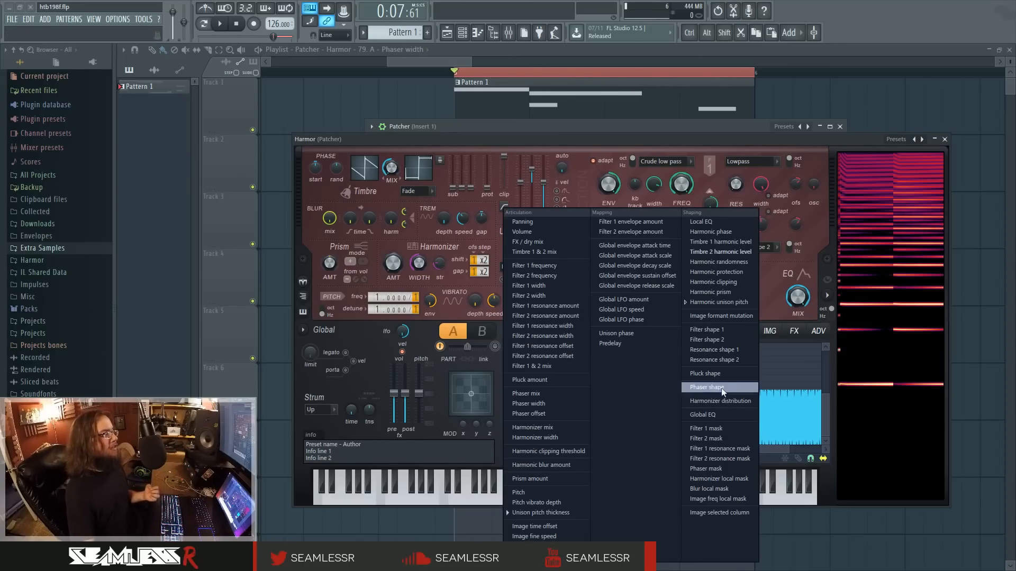
click(720, 303)
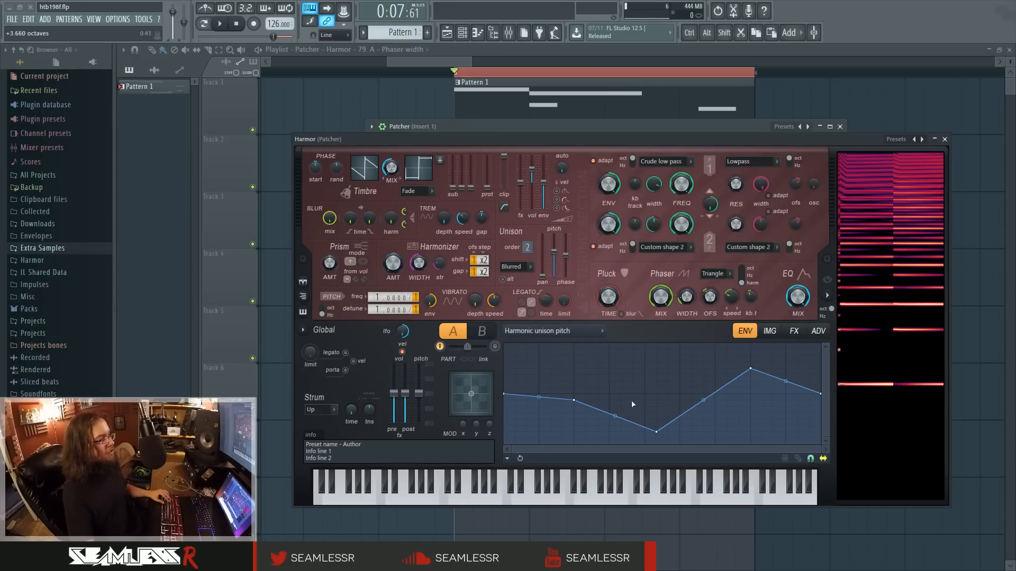
click(367, 170)
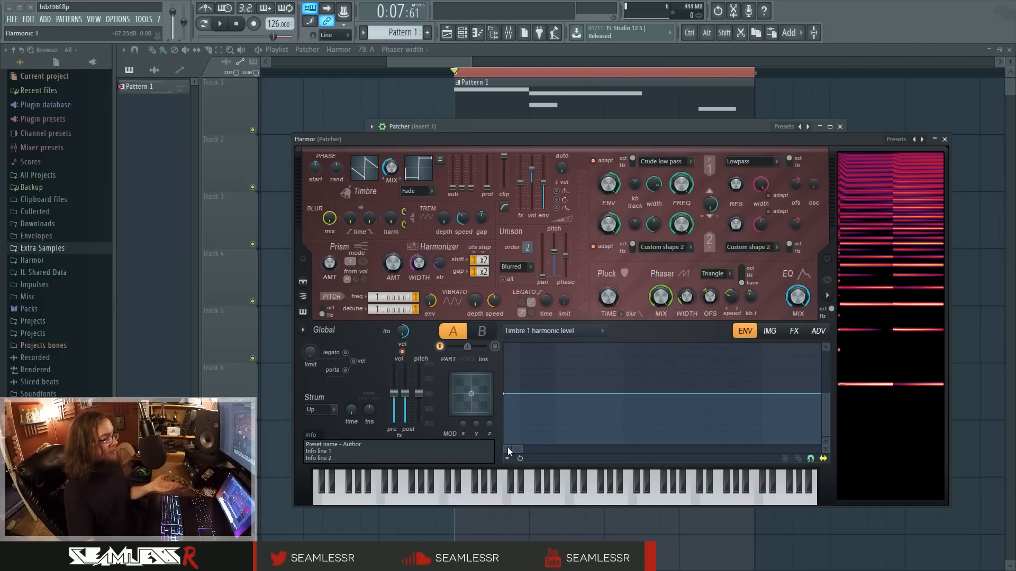
drag(520, 451, 1001, 452)
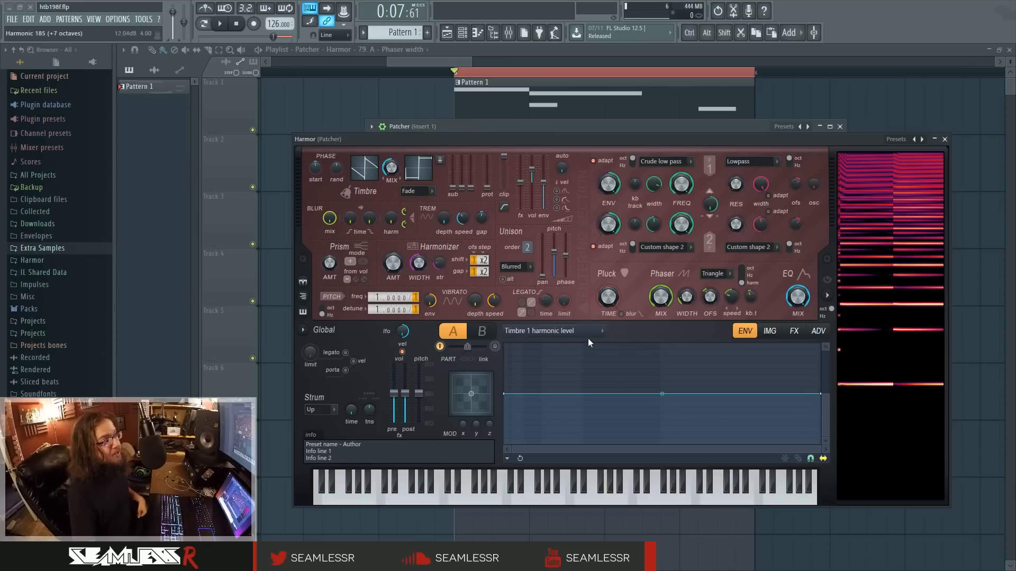
Show the Harmonic unison pitch graph, raise the timbre mix fully, and set the detuning multiplier to 2 after trying 4.
click(497, 331)
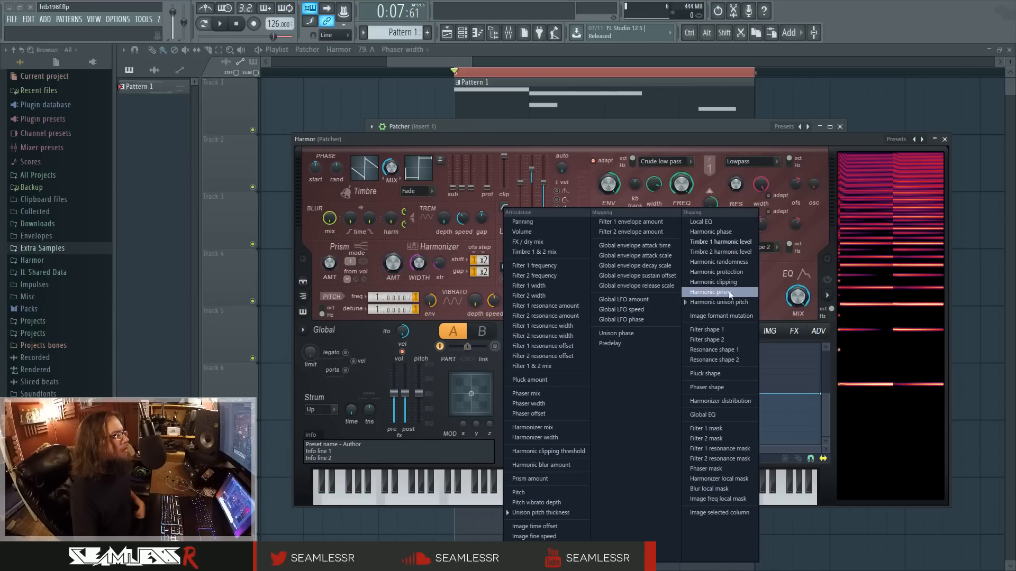
click(698, 299)
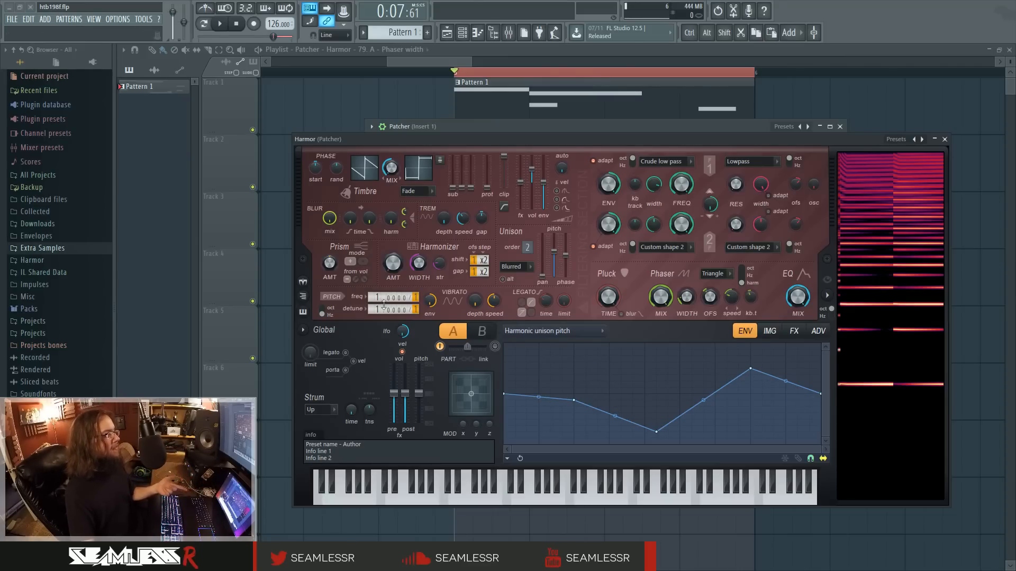
drag(377, 310, 377, 306)
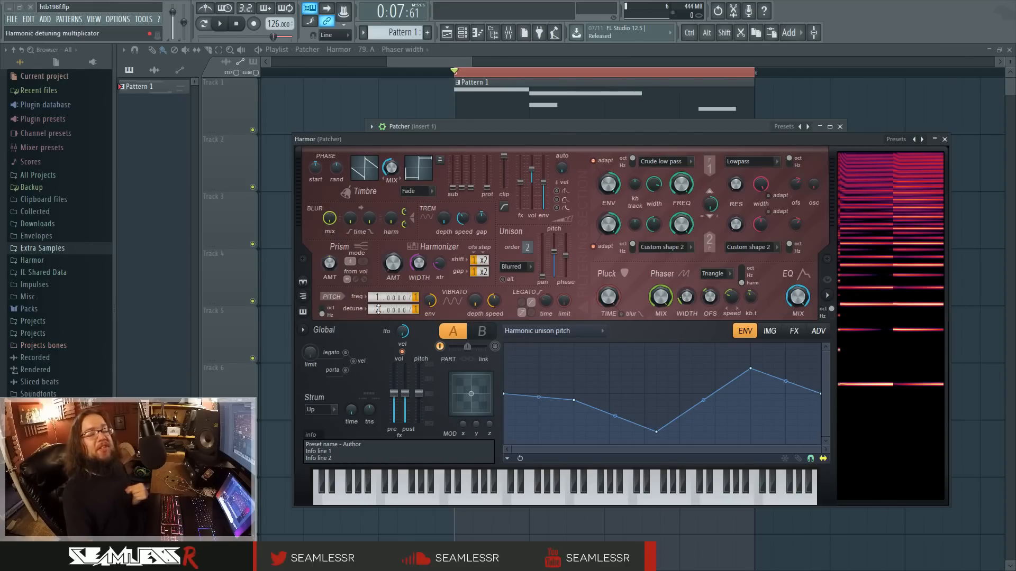
drag(389, 169, 389, 154)
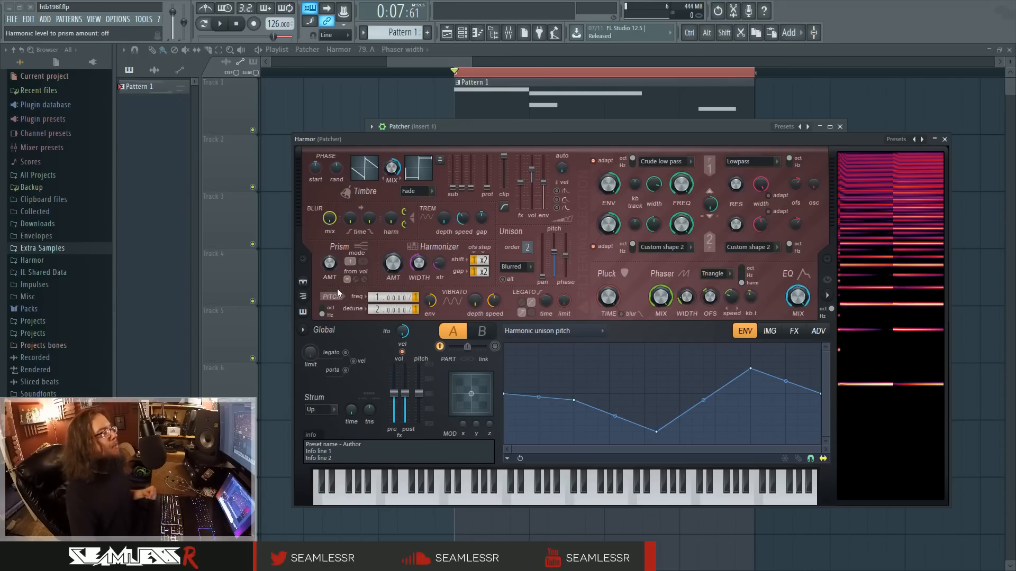
scroll(368, 306, up, 2)
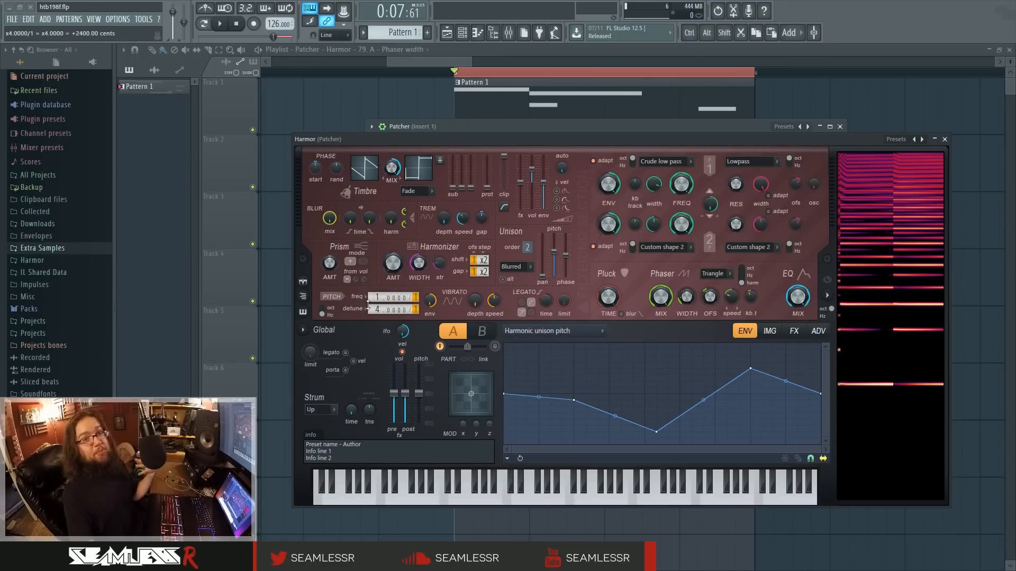
scroll(368, 307, down, 2)
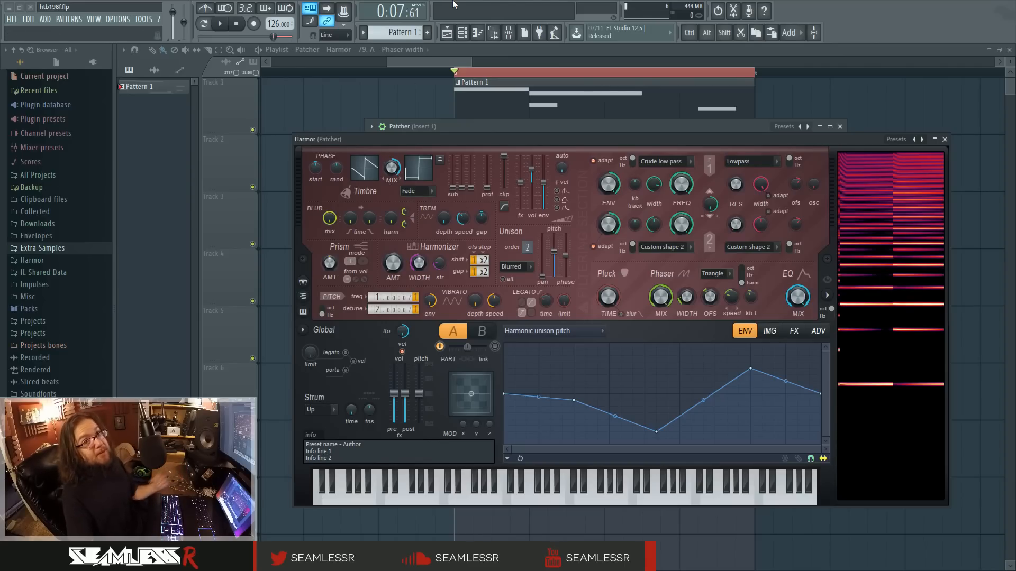
Play the song to compare detuning multipliers of 4 and 2 with different timbre mixes, ending on 2 with the mix fully up.
key(space)
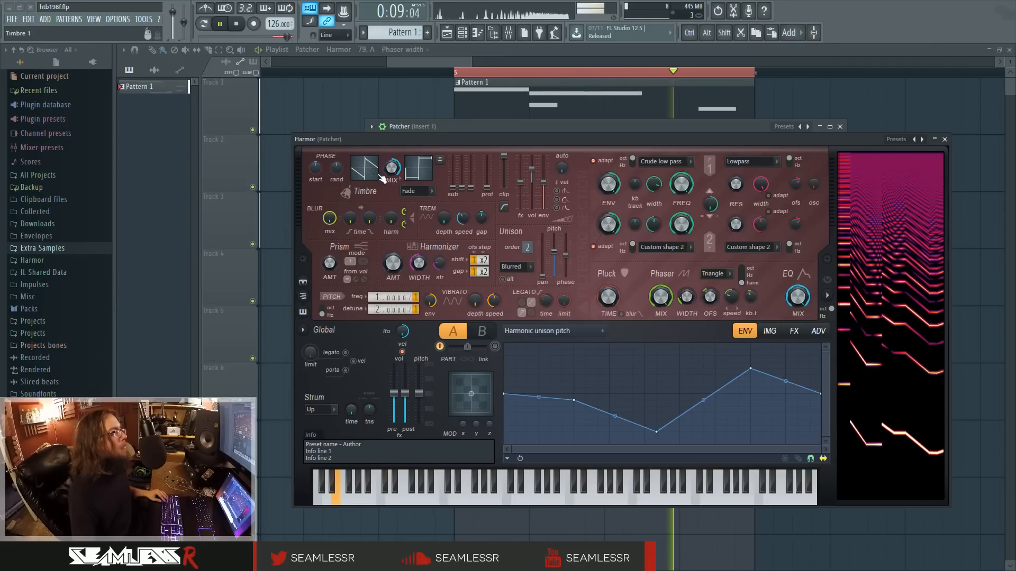
scroll(373, 308, up, 2)
drag(391, 169, 393, 193)
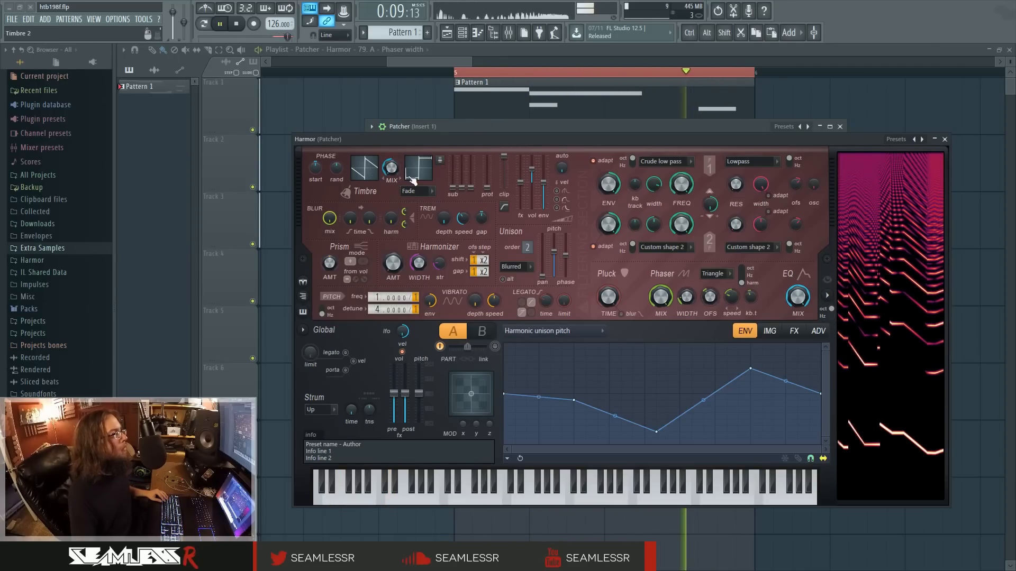
key(space)
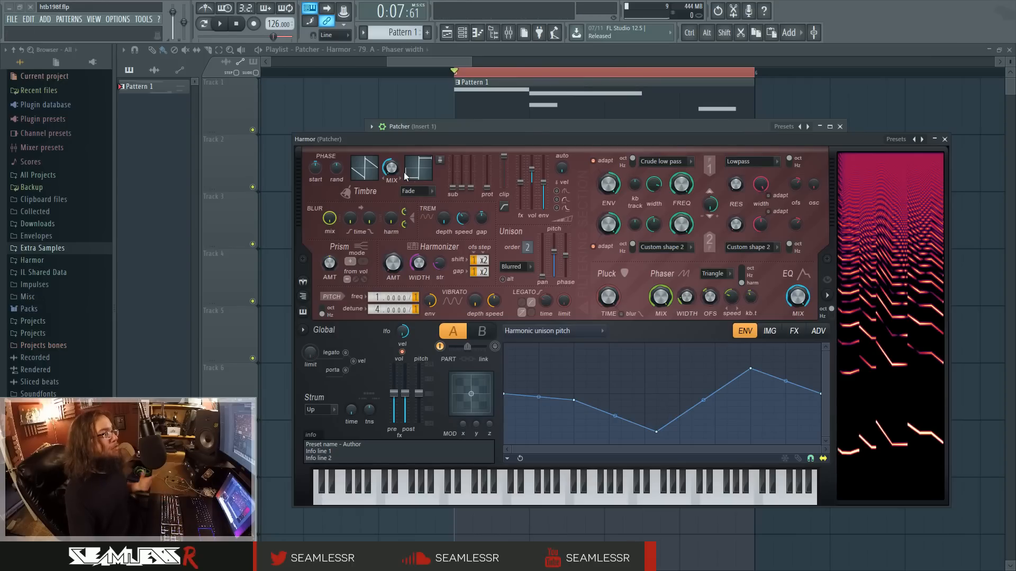
scroll(375, 310, down, 2)
key(space)
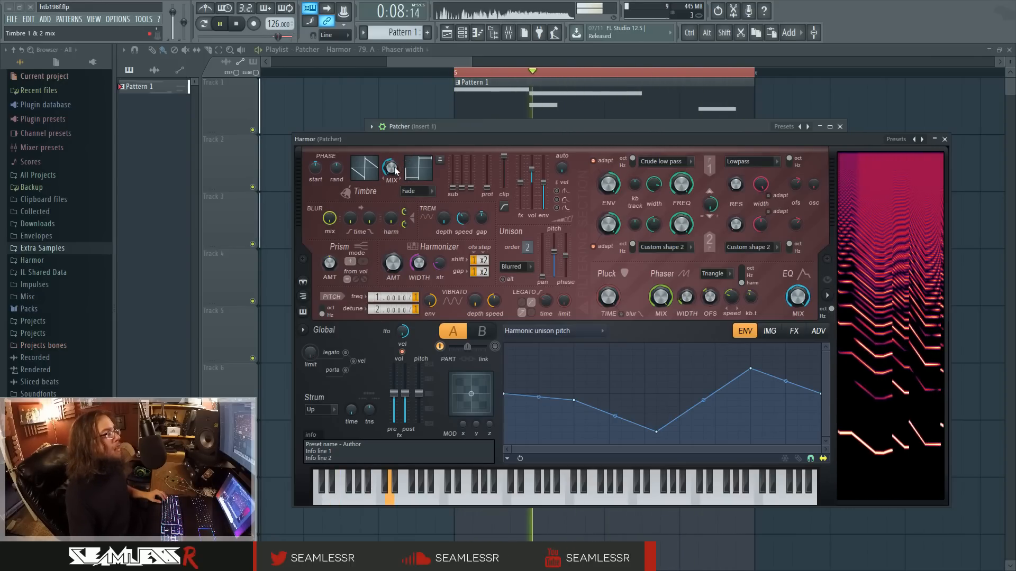
key(space)
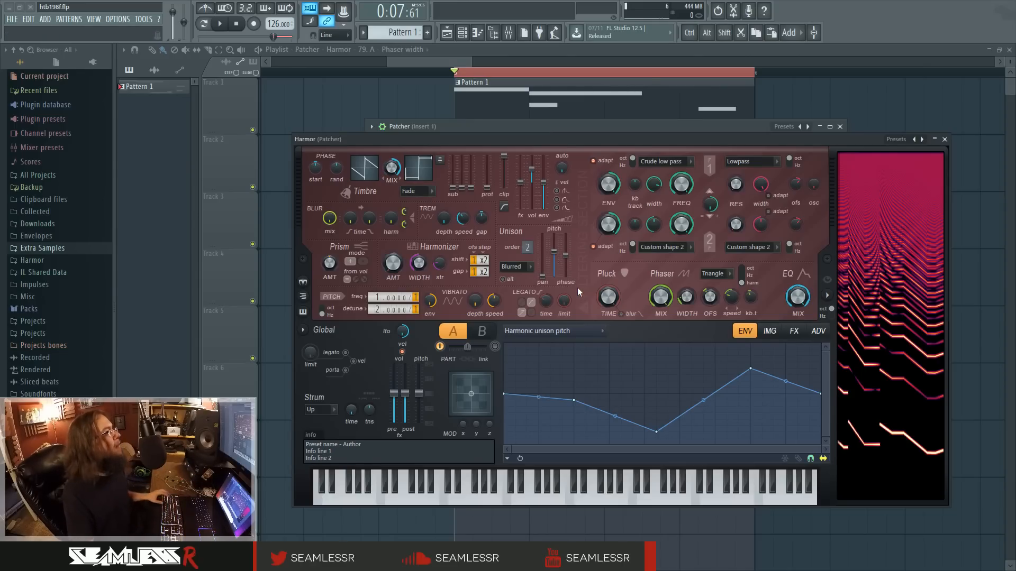
Switch Harmor's part B back on, play the song briefly, and display part B's settings.
key(space)
key(space)
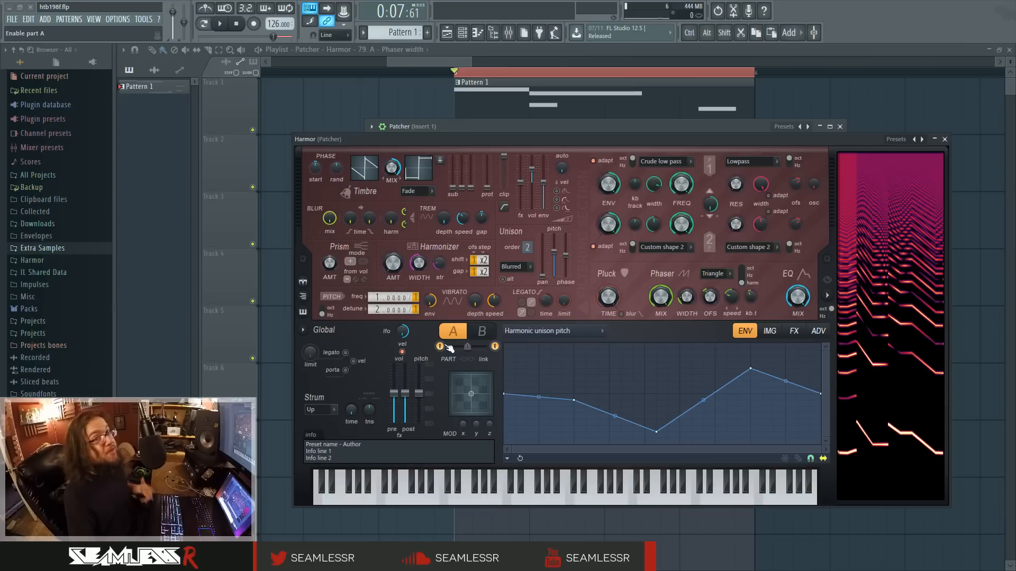
click(481, 331)
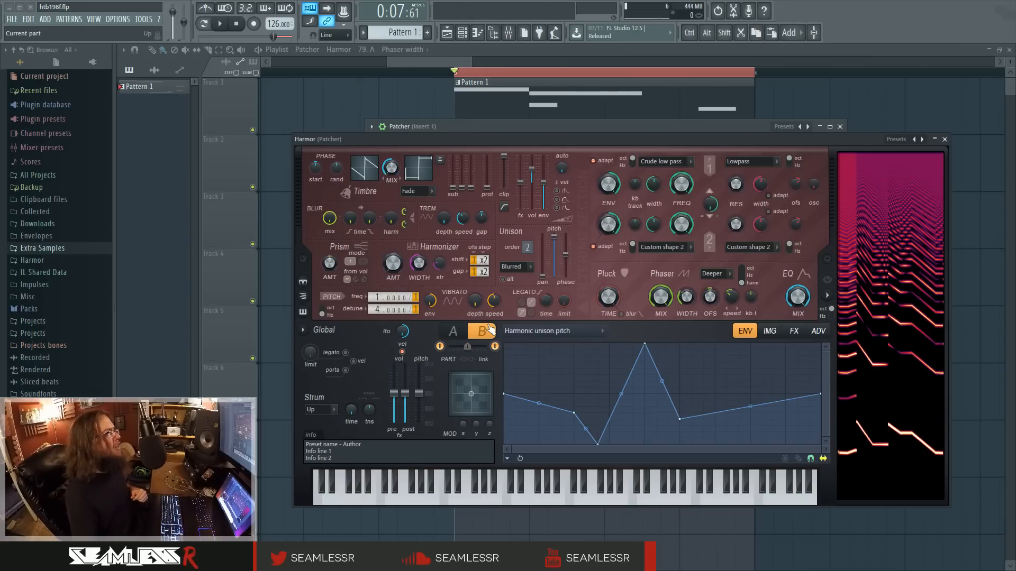
Display part A's settings in Harmor and view its Panning envelope.
click(453, 331)
click(529, 330)
click(522, 222)
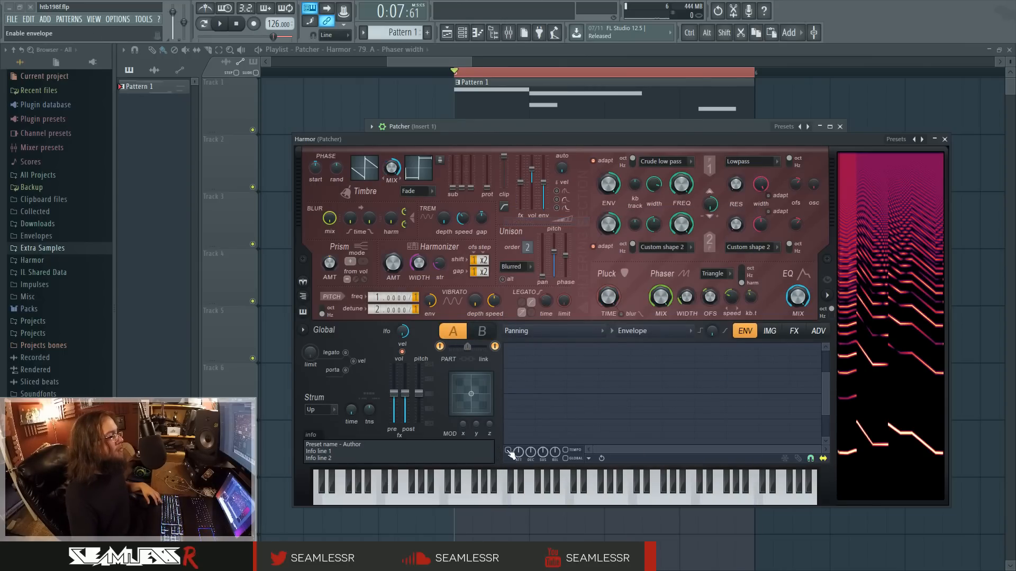
Display part B's settings, switch part A off, and play the song to hear part B alone.
click(481, 330)
click(440, 346)
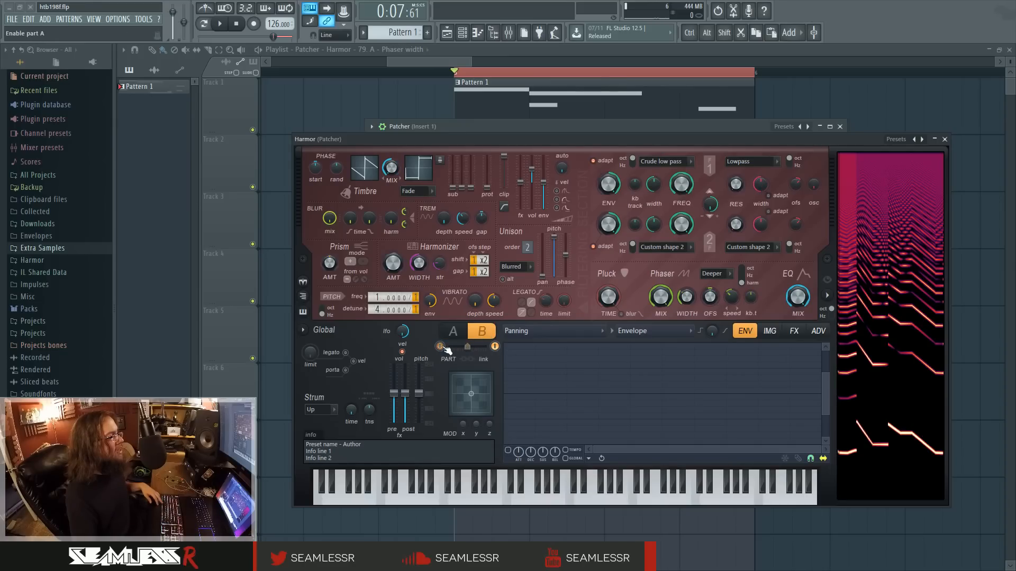
key(space)
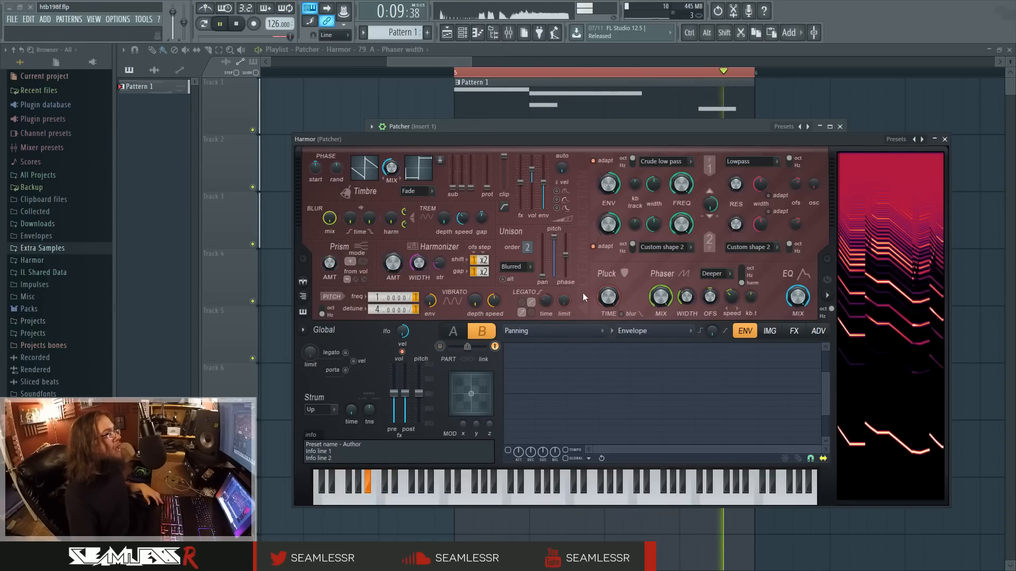
key(space)
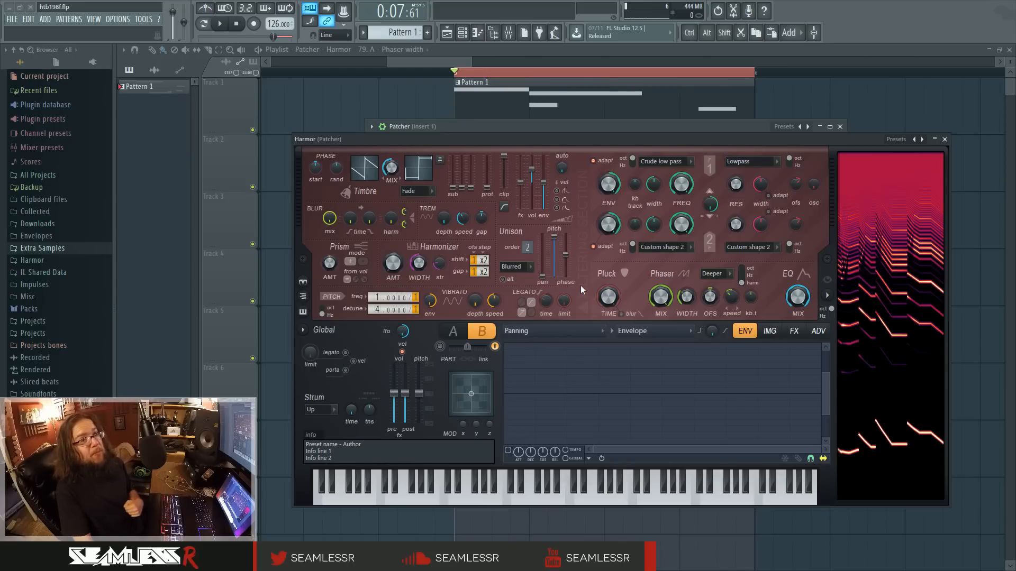
Close Harmor, open the mixer, switch off Insert 1's routing to the Master, and check Insert 2.
click(946, 139)
click(561, 317)
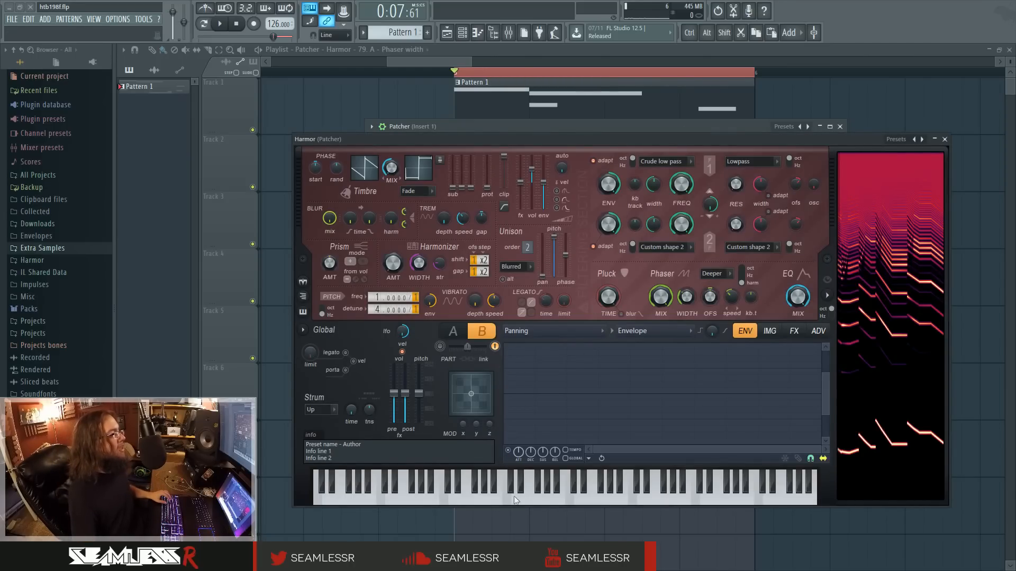
click(945, 139)
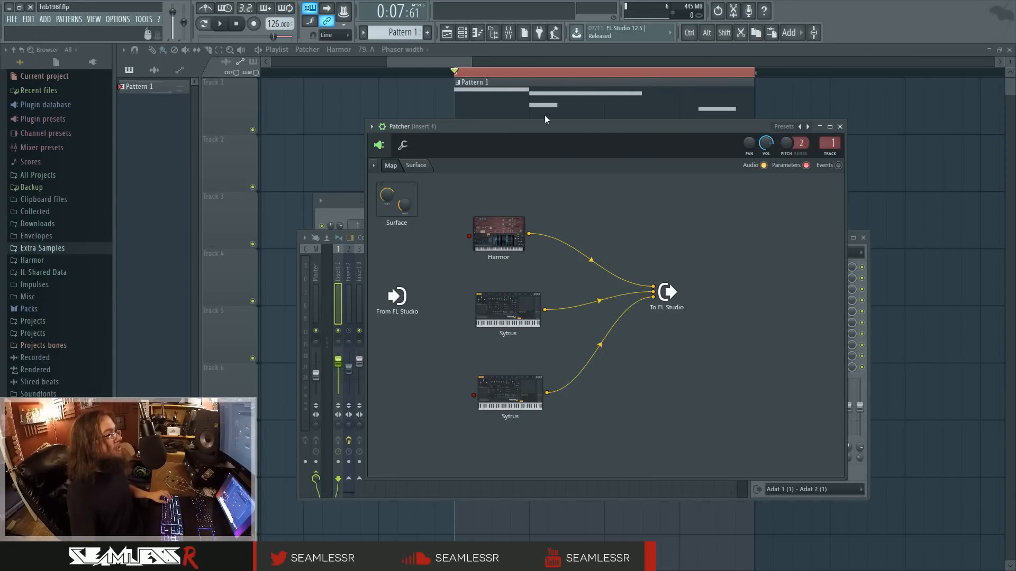
click(509, 33)
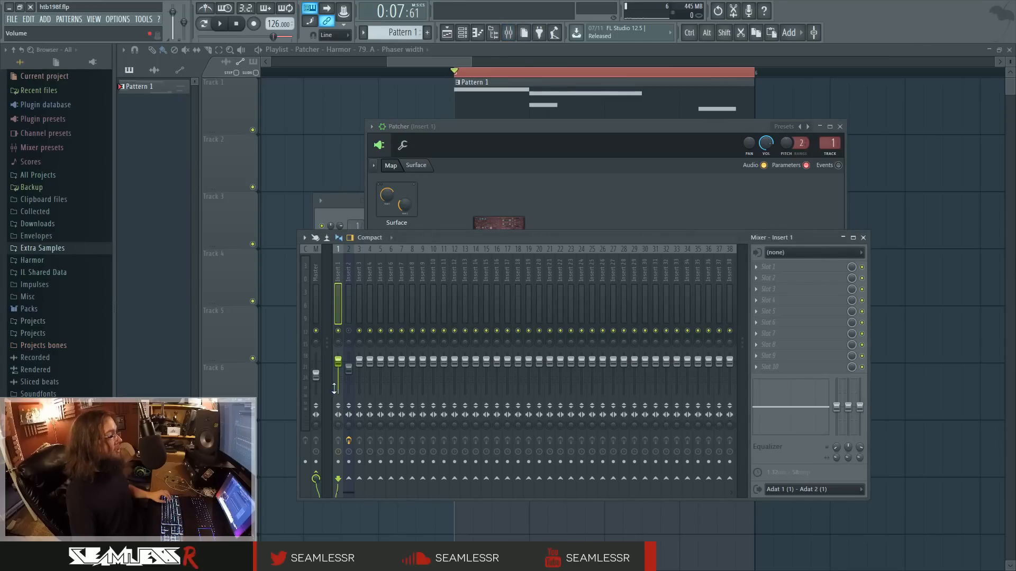
click(317, 479)
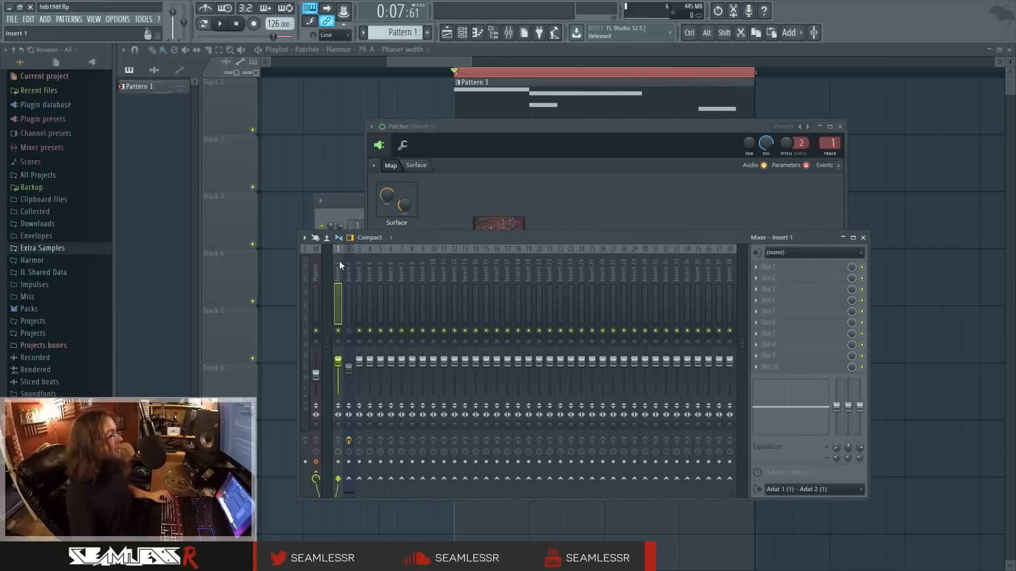
click(337, 348)
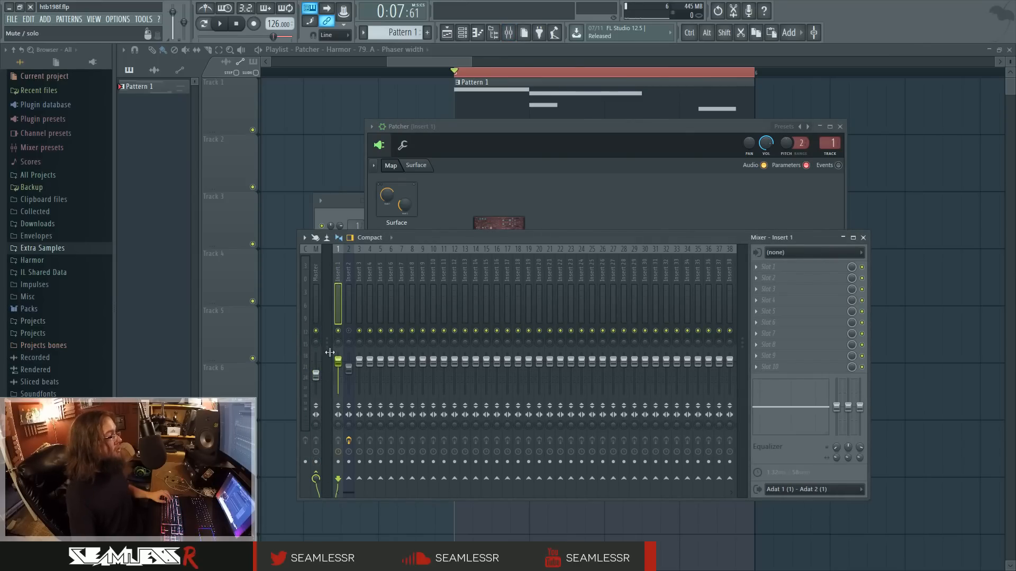
click(318, 478)
key(Right)
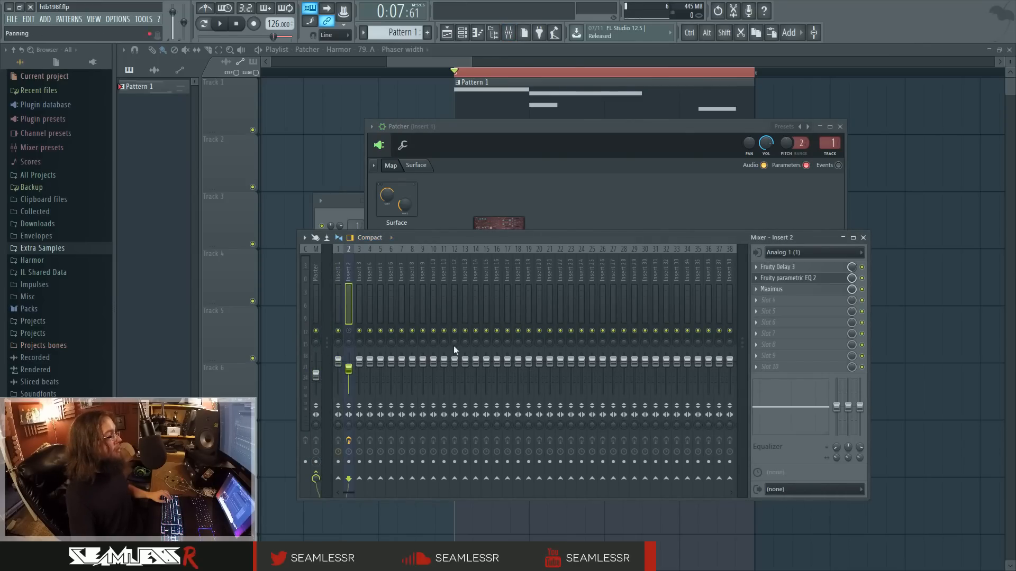
click(338, 339)
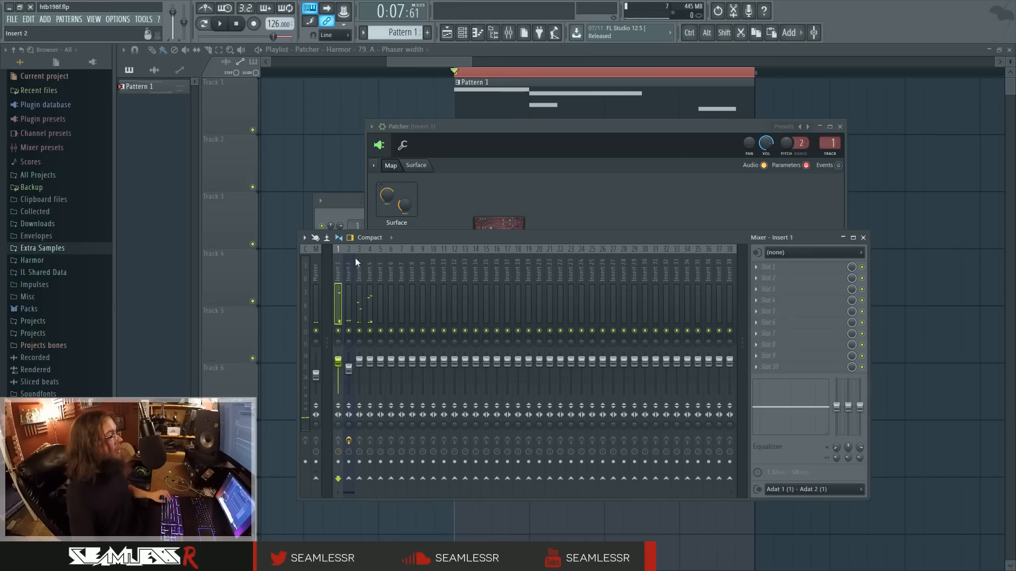
Reopen Harmor, switch part A back on, and play the song with both parts.
click(544, 188)
double_click(500, 233)
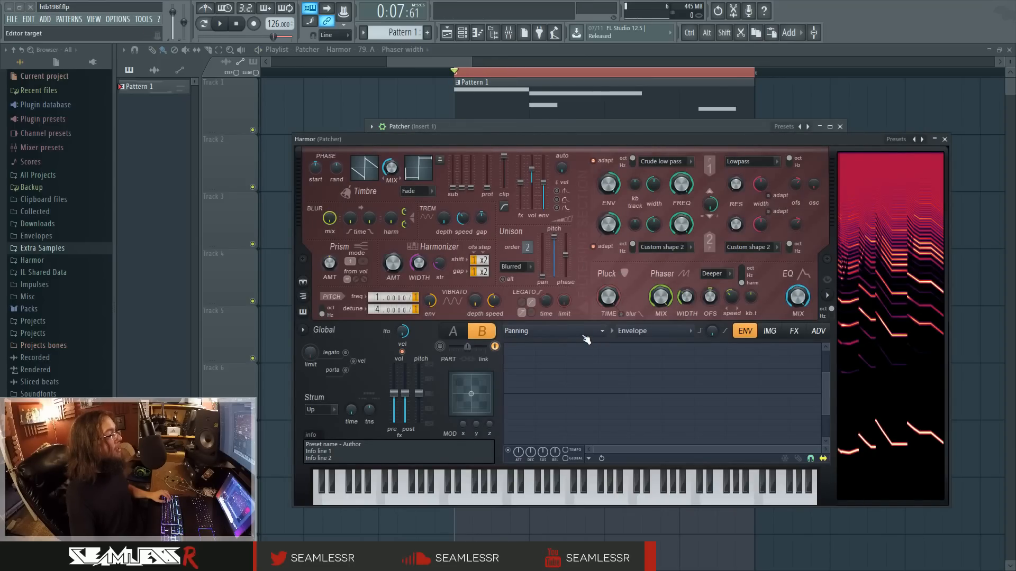
key(space)
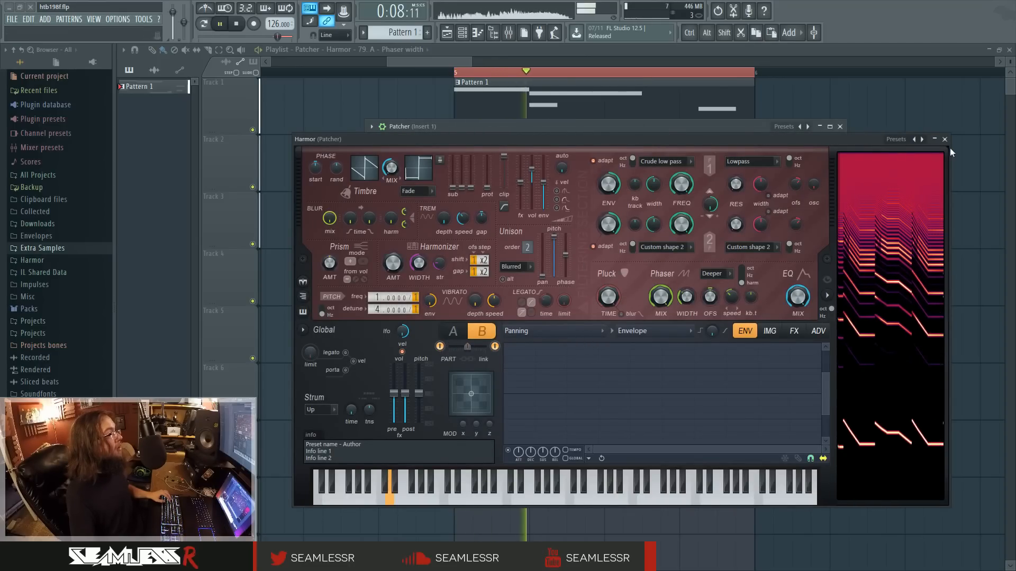
Set part B's timbre mix to 0% during playback, display part A's settings, and stop the song.
click(945, 139)
double_click(509, 242)
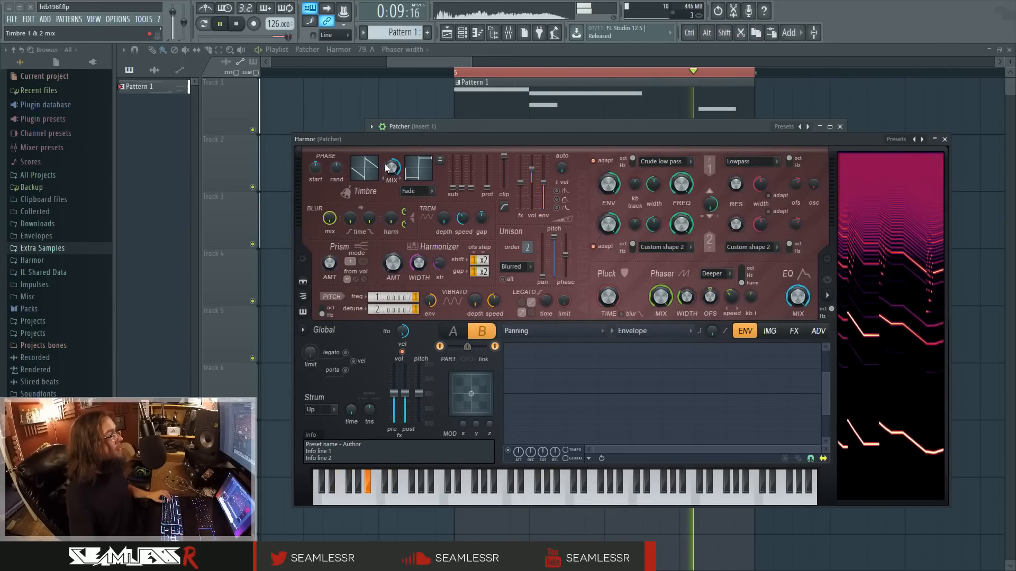
scroll(369, 312, up, 1)
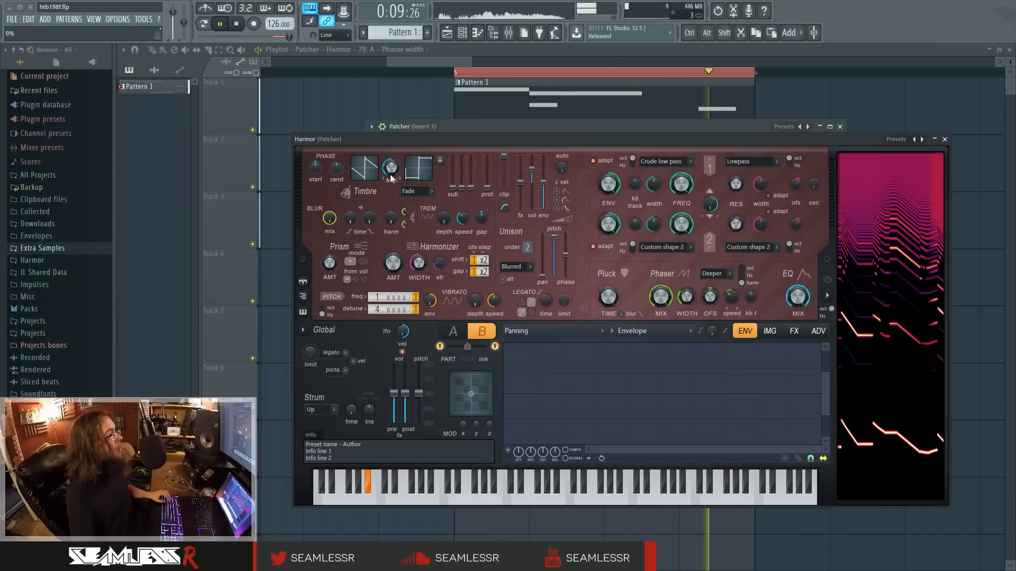
click(453, 331)
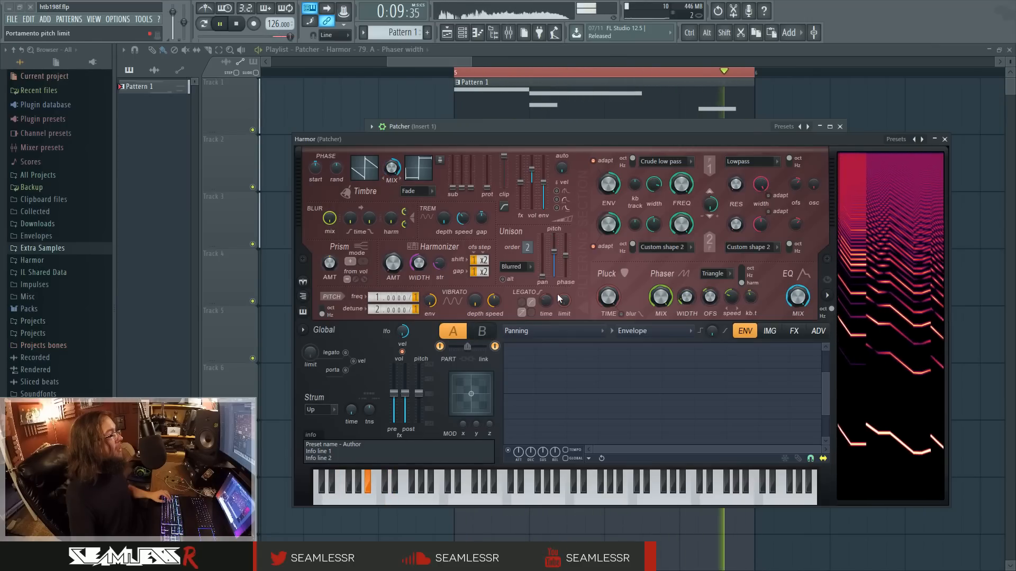
key(space)
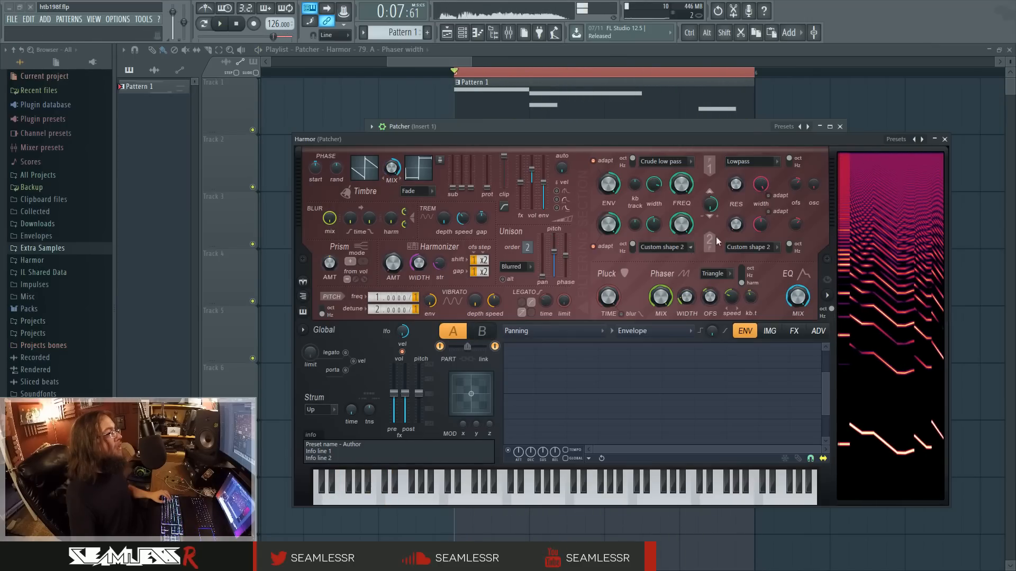
Close Harmor and view which mixer inserts are enabled as audio inputs on Patcher's To FL Studio node.
click(944, 139)
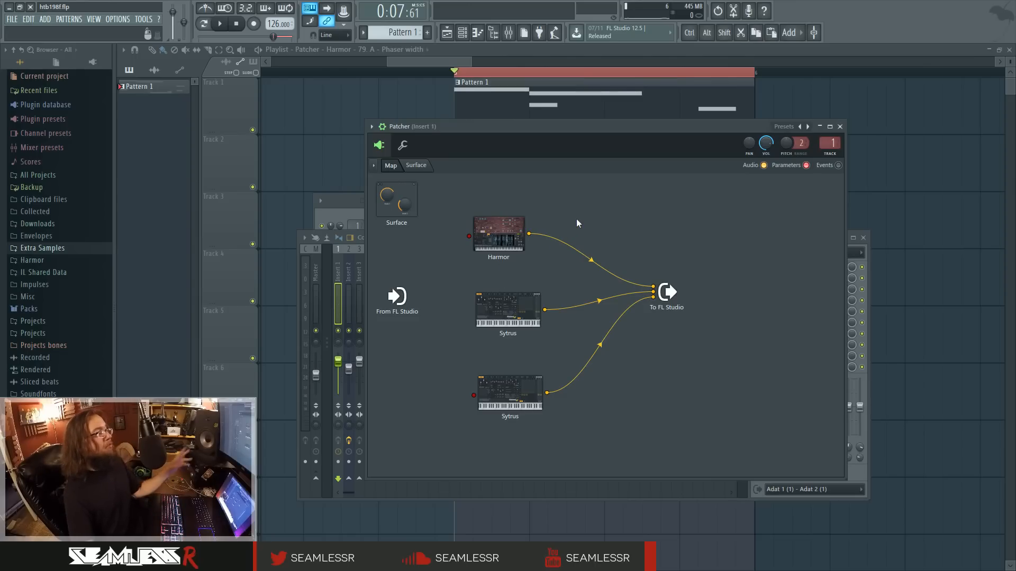
right_click(672, 291)
mouse_move(688, 311)
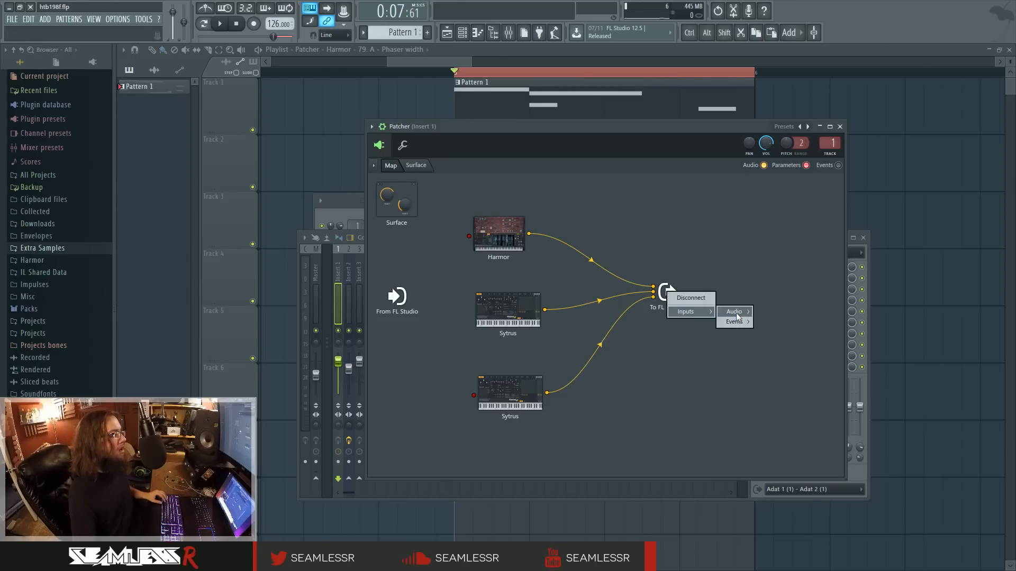
mouse_move(735, 312)
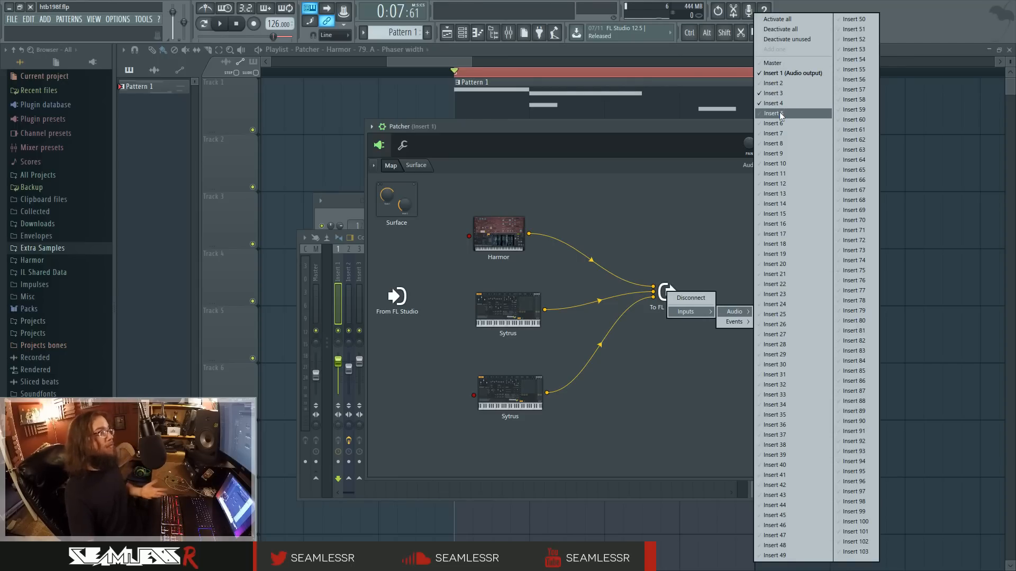
click(697, 120)
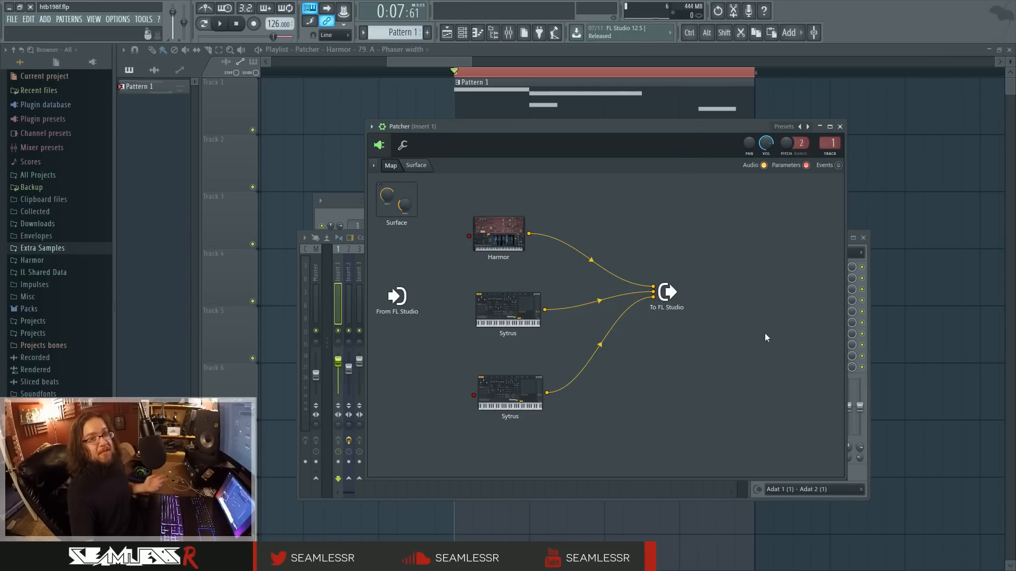
Open the middle Sytrus and view operator 1, and operator 3 with the ring modulation matrix.
click(537, 317)
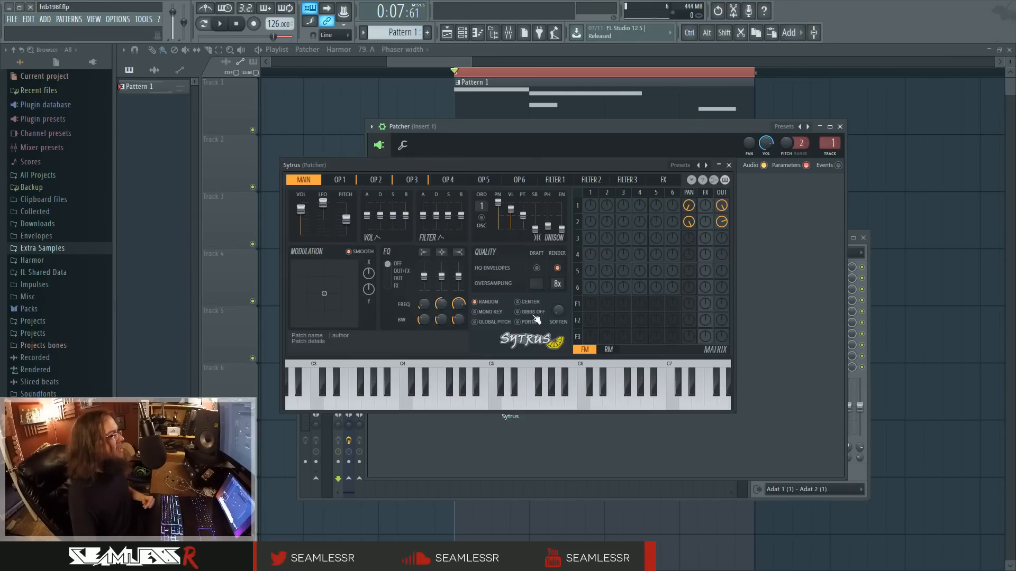
drag(652, 164, 697, 179)
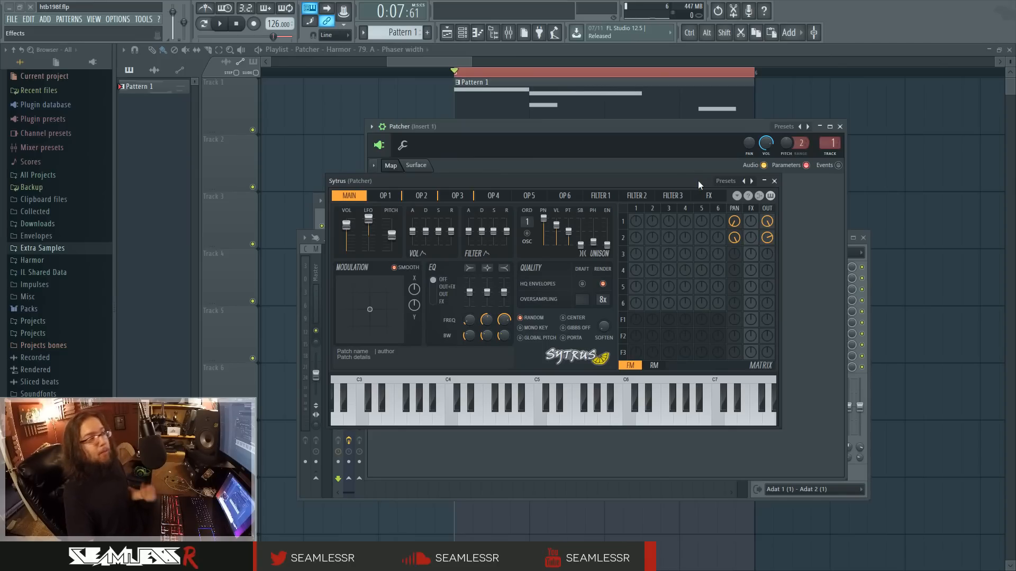
click(644, 210)
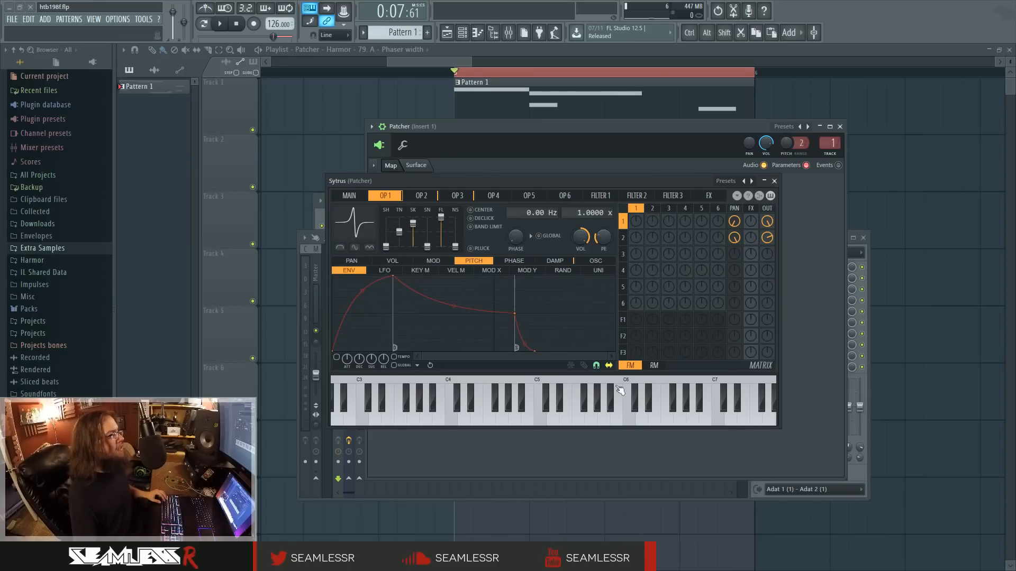
click(654, 365)
click(673, 211)
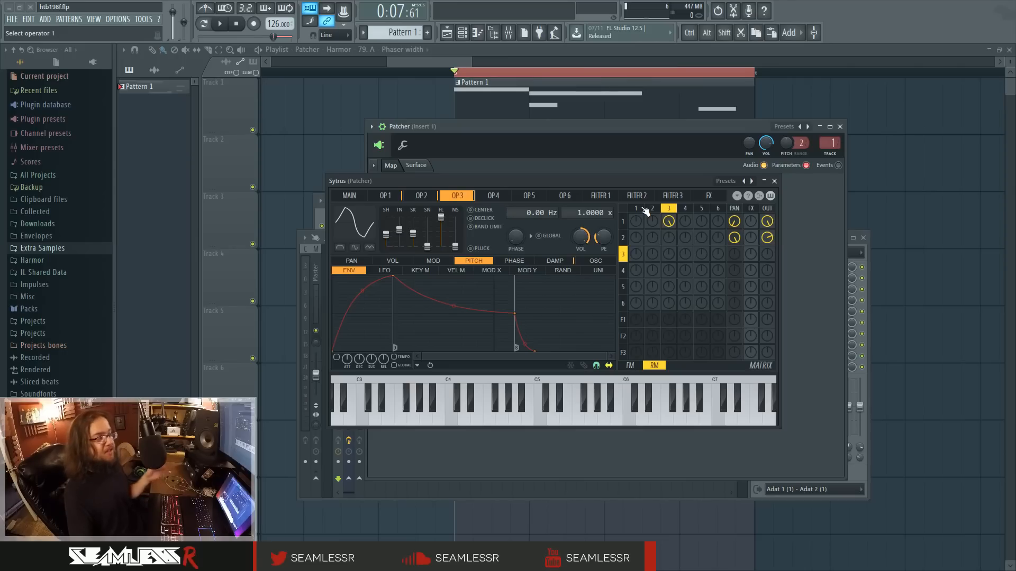
Compare the FM and RM levels in the Sytrus matrix and display operator 1 with the RM levels.
click(632, 367)
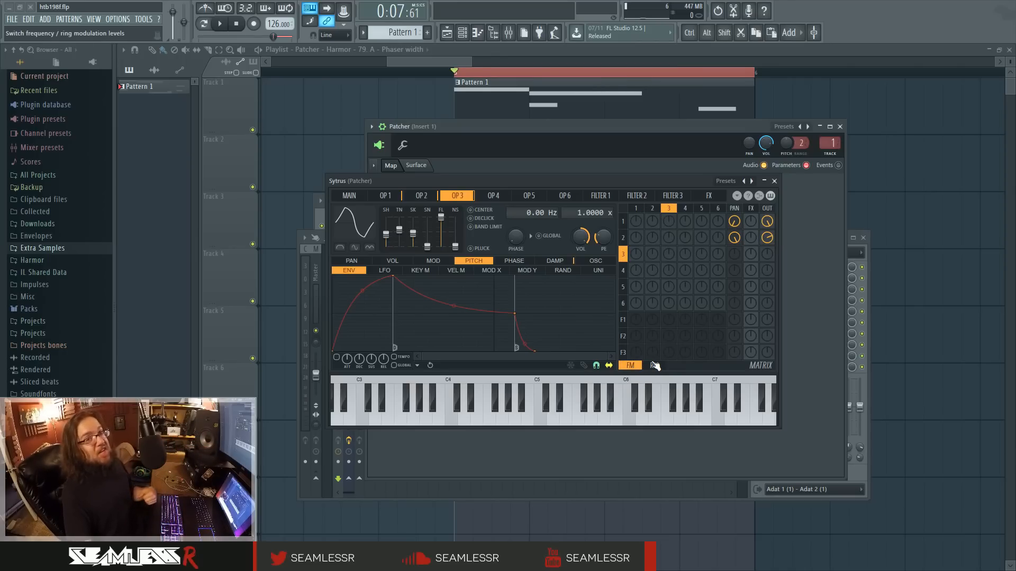
click(655, 366)
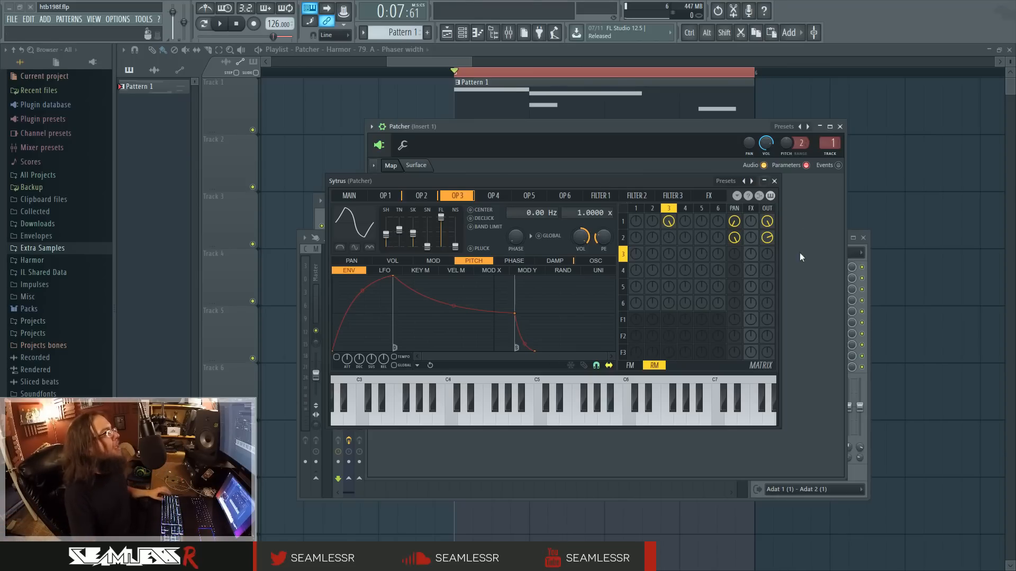
mouse_move(638, 208)
mouse_down()
mouse_move(718, 208)
mouse_move(640, 208)
mouse_up()
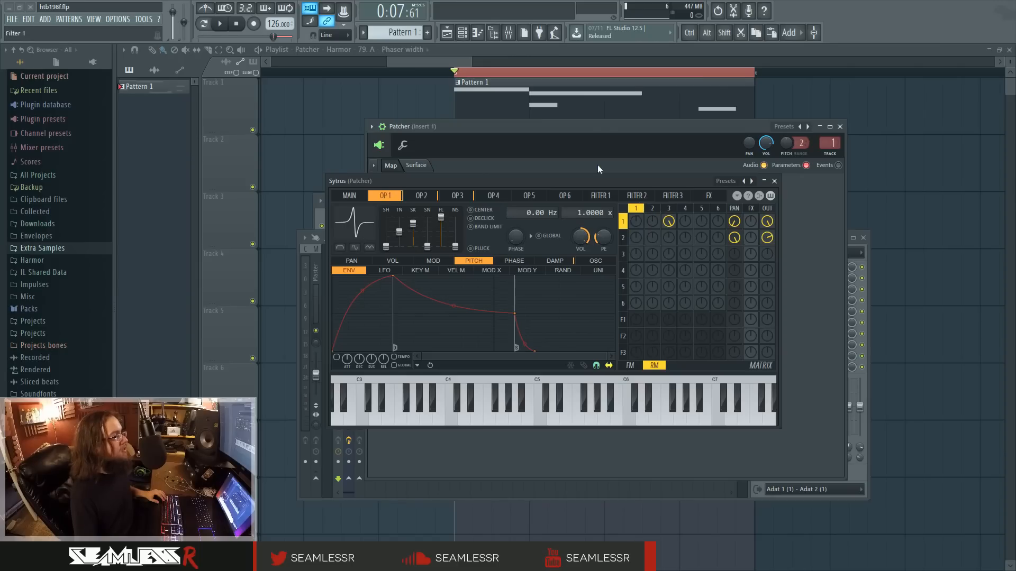
Revisit Harmor's part A settings, view operator 3 of the middle Sytrus, and close both plugins.
click(774, 181)
click(526, 235)
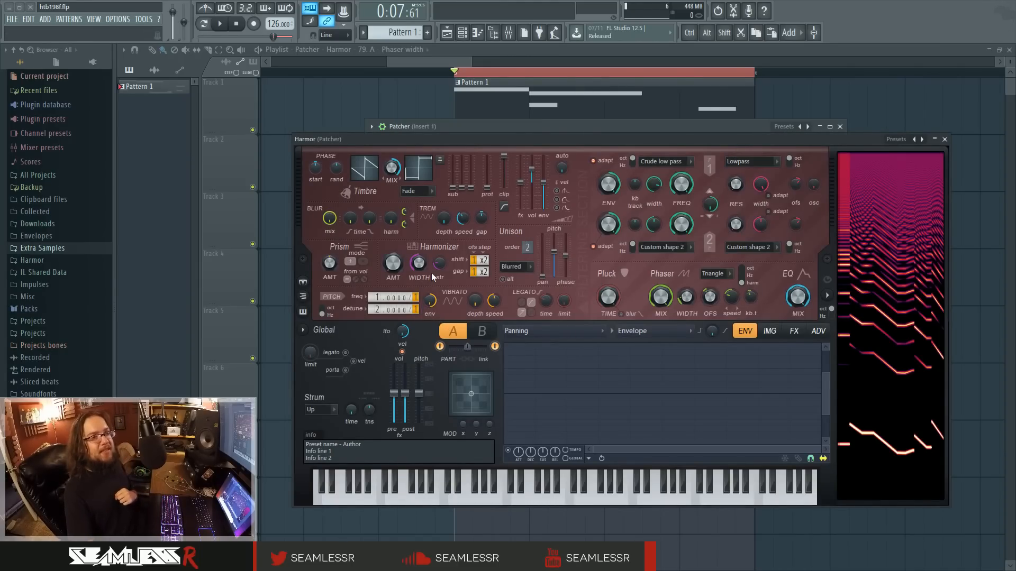
click(944, 139)
click(528, 306)
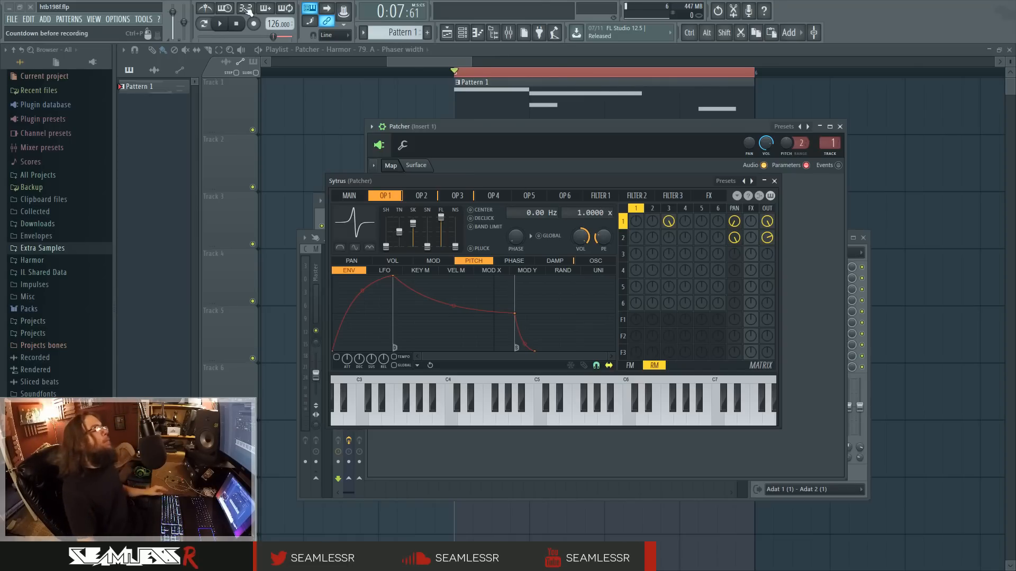
click(671, 214)
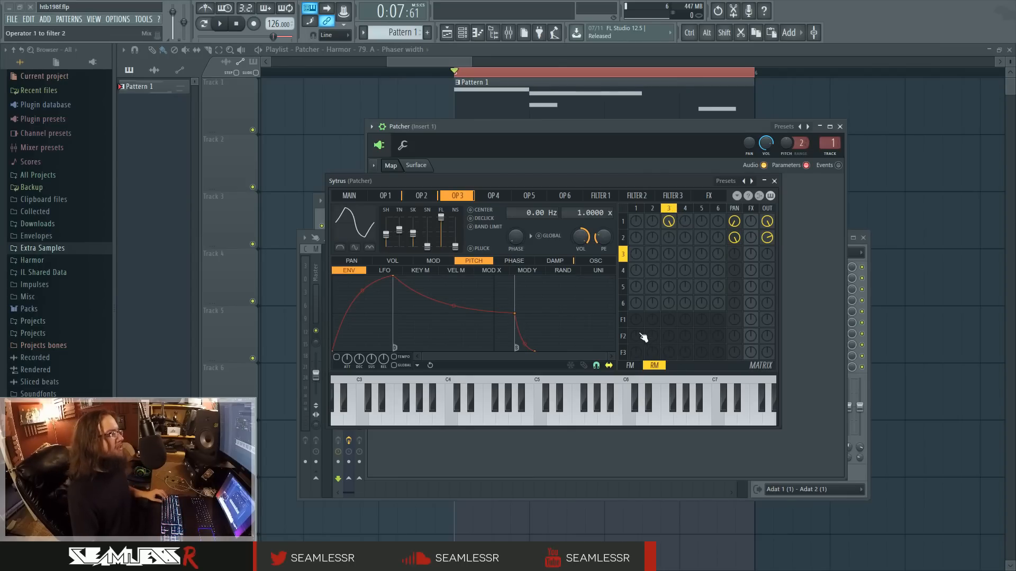
click(774, 181)
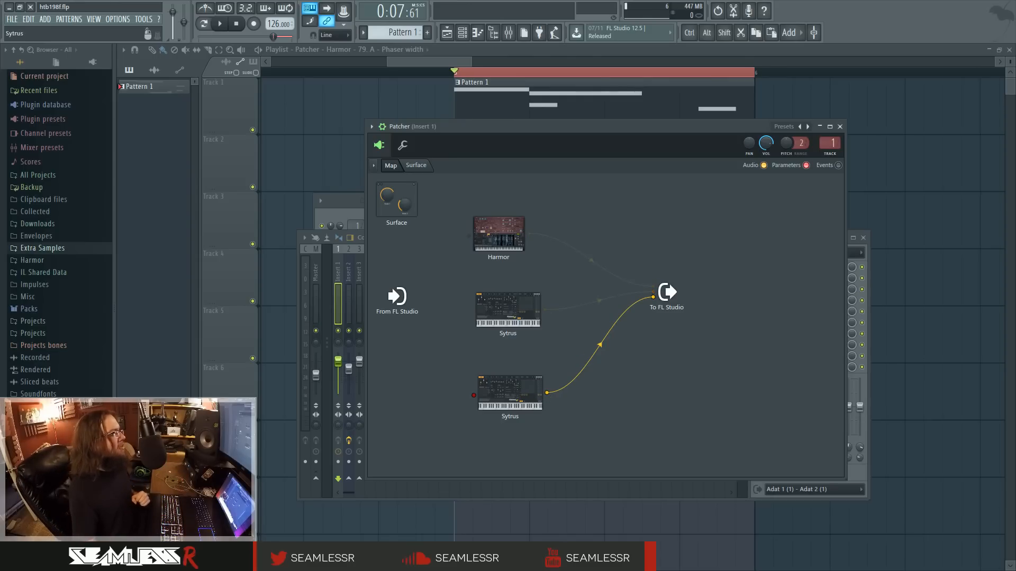
Open the lower Sytrus, view its operators, and set operator 3's oscillator to a square shape with band limit on.
click(510, 394)
click(340, 179)
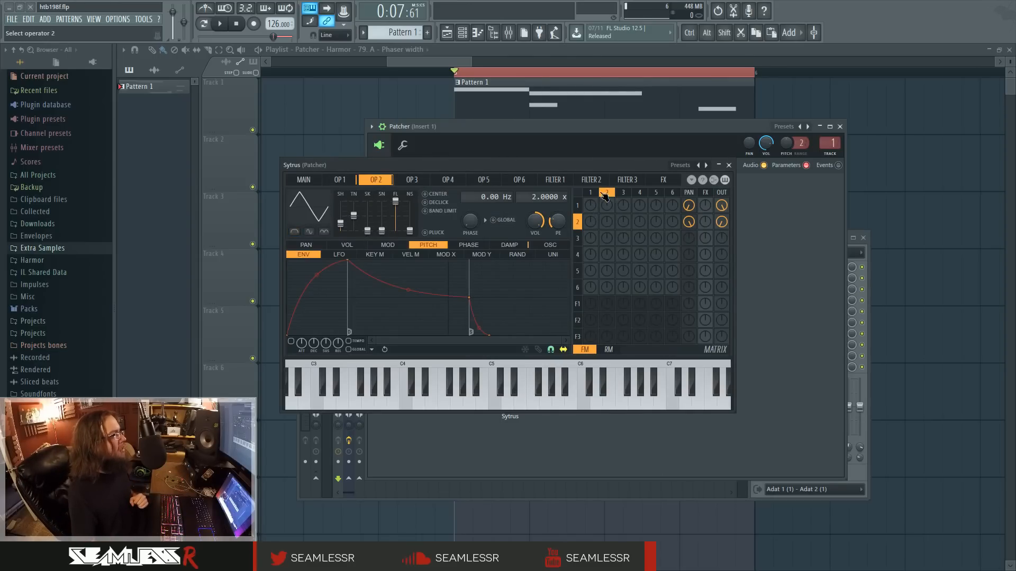
click(411, 179)
right_click(303, 196)
click(315, 198)
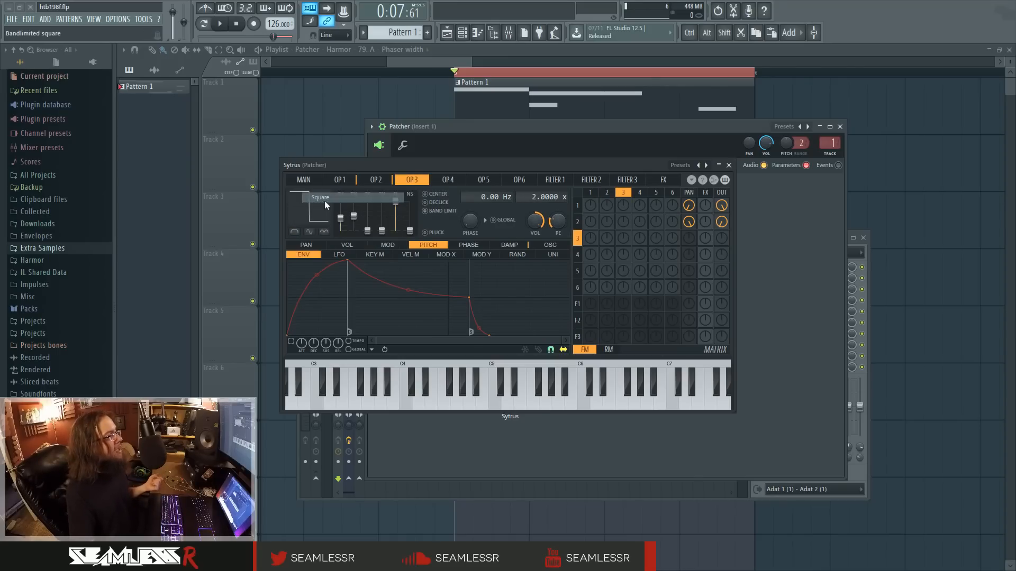
click(296, 232)
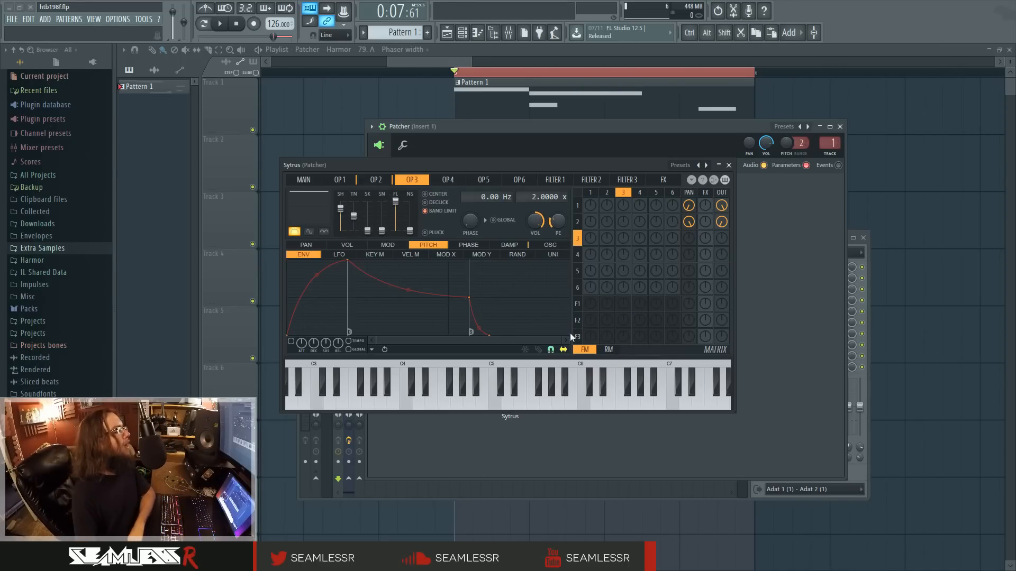
View operator 2 of the lower Sytrus and close both the Sytrus and Patcher windows.
click(608, 192)
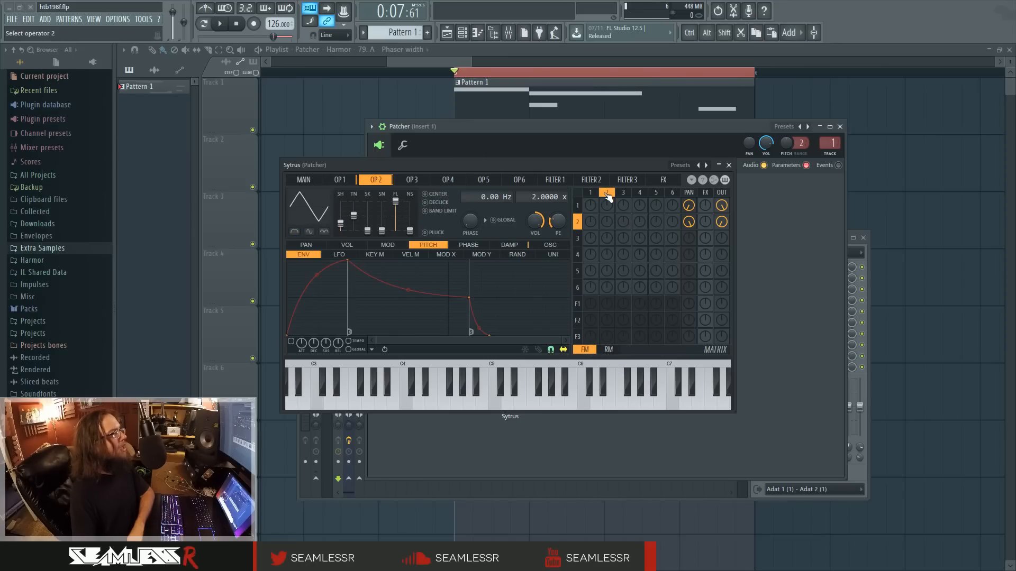
click(728, 165)
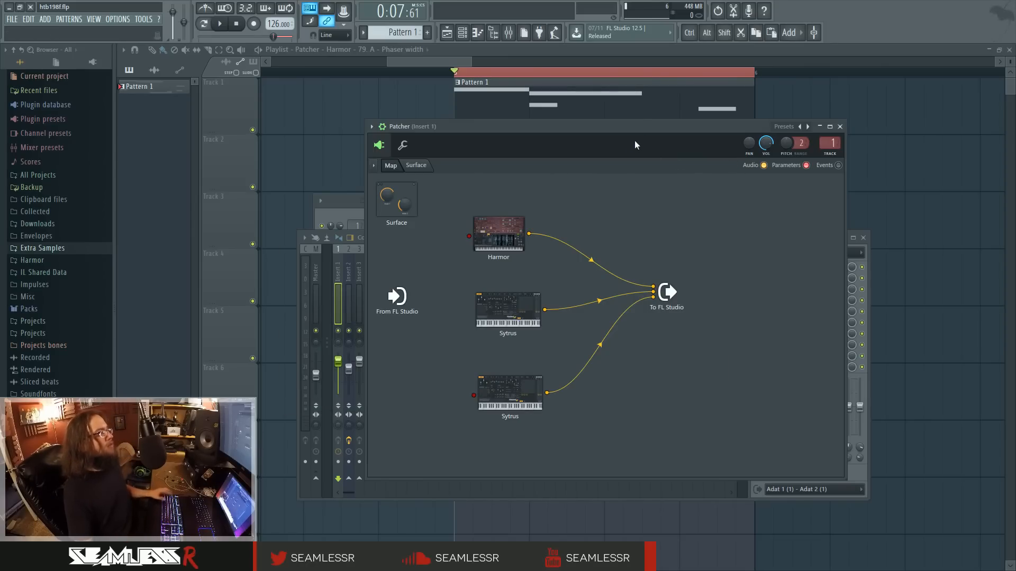
click(840, 127)
Select mixer track Insert 2 and review the settings of its Fruity Delay 3 and Fruity parametric EQ 2.
click(347, 264)
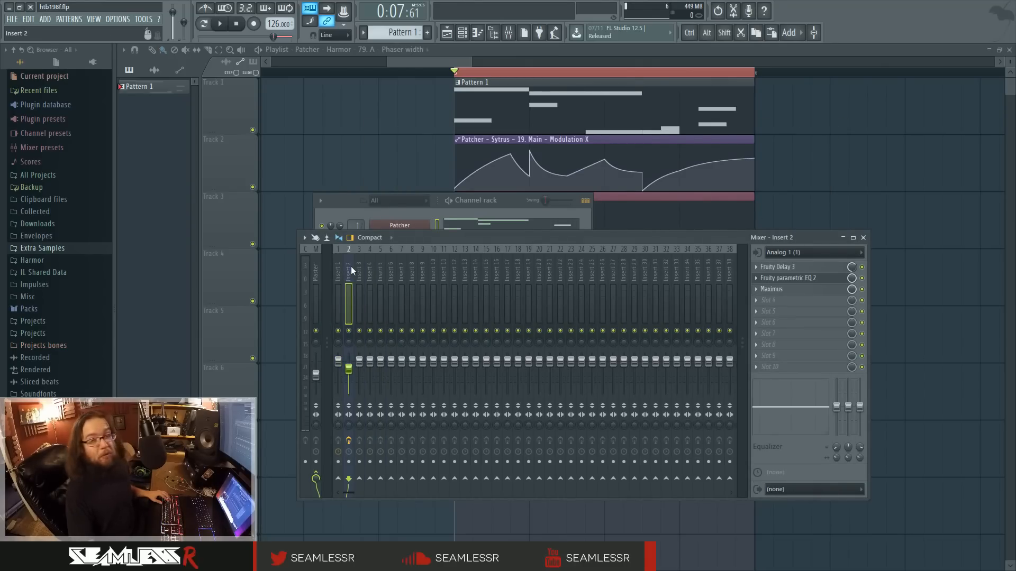
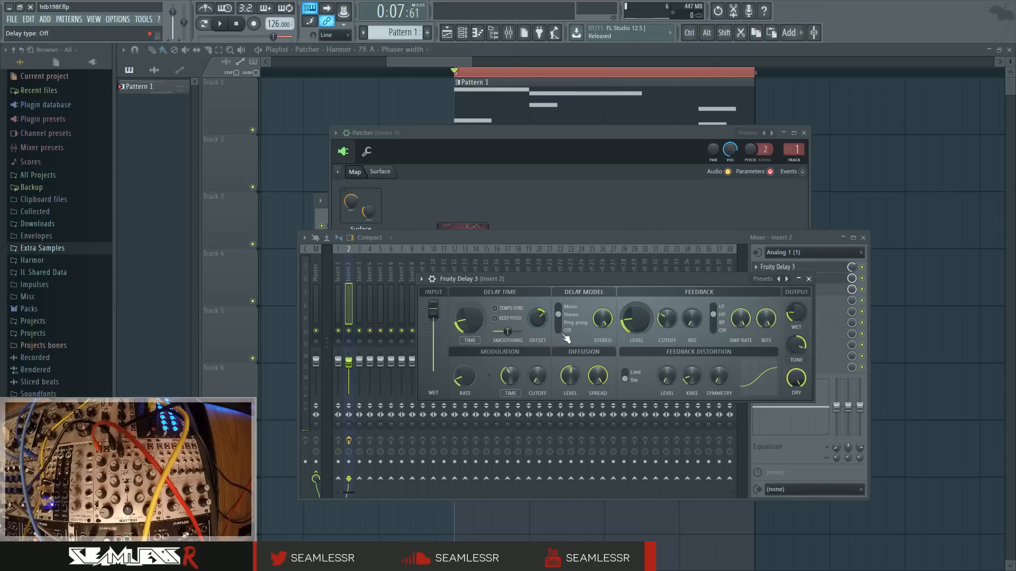
drag(566, 278, 542, 284)
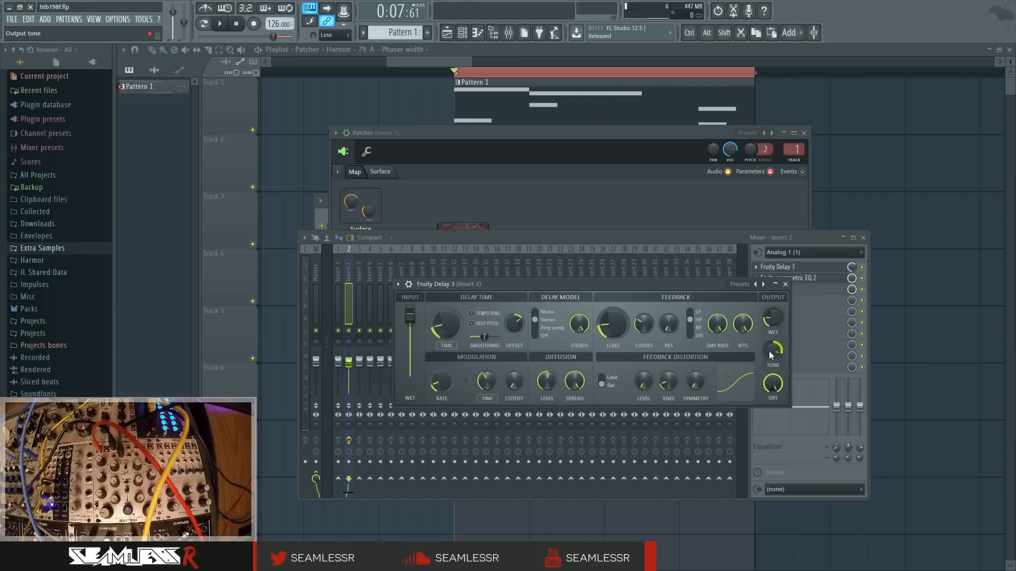
click(786, 278)
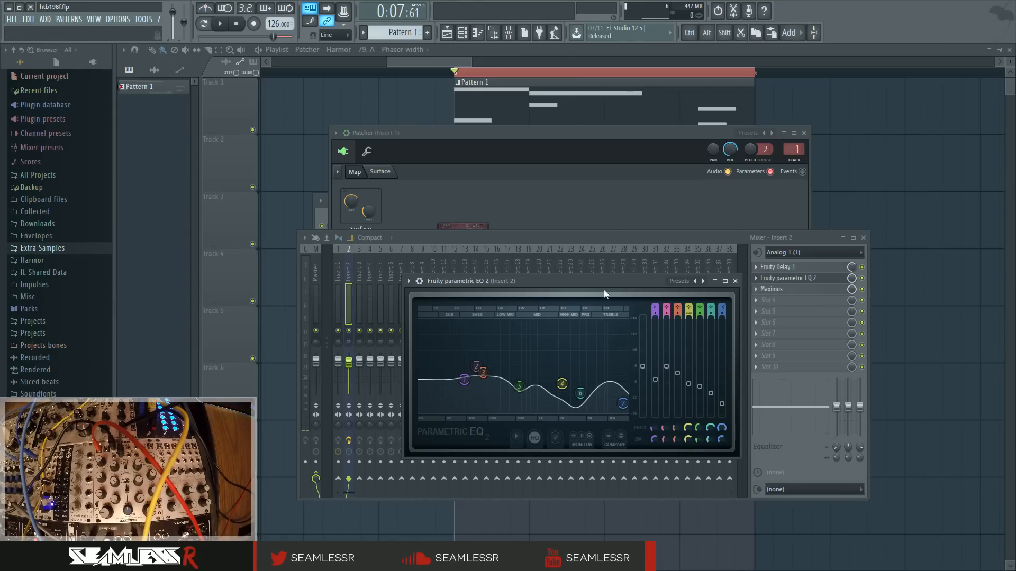
drag(611, 276, 611, 252)
Open Maximus on Insert 2 and look through the compression curves of its low, mid and high bands.
click(805, 291)
click(804, 292)
click(804, 291)
click(424, 373)
click(422, 386)
click(421, 398)
click(423, 373)
drag(600, 248, 640, 305)
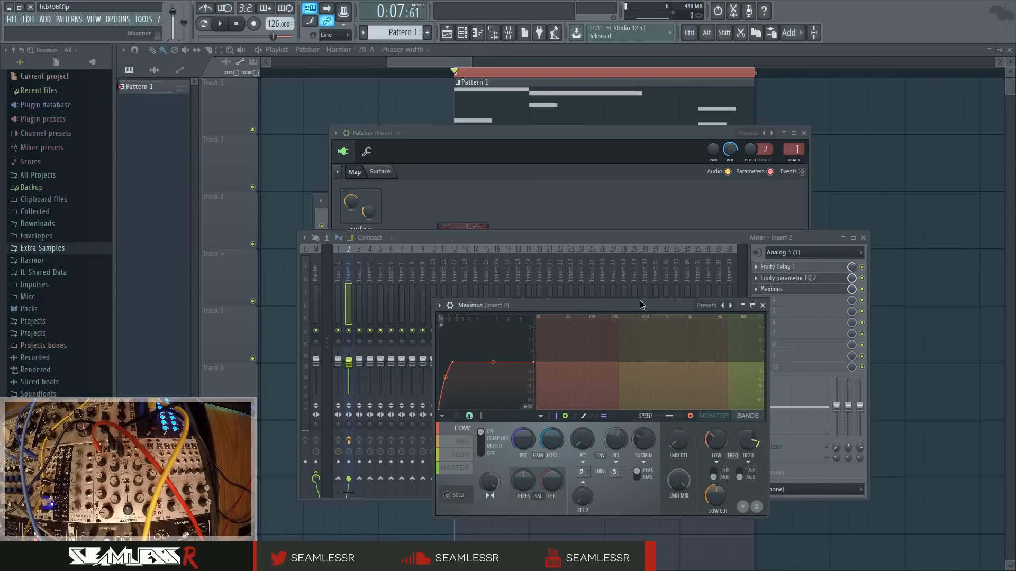
Recheck the high-shelf band in Fruity parametric EQ 2 and the mid and high bands in Maximus.
click(782, 278)
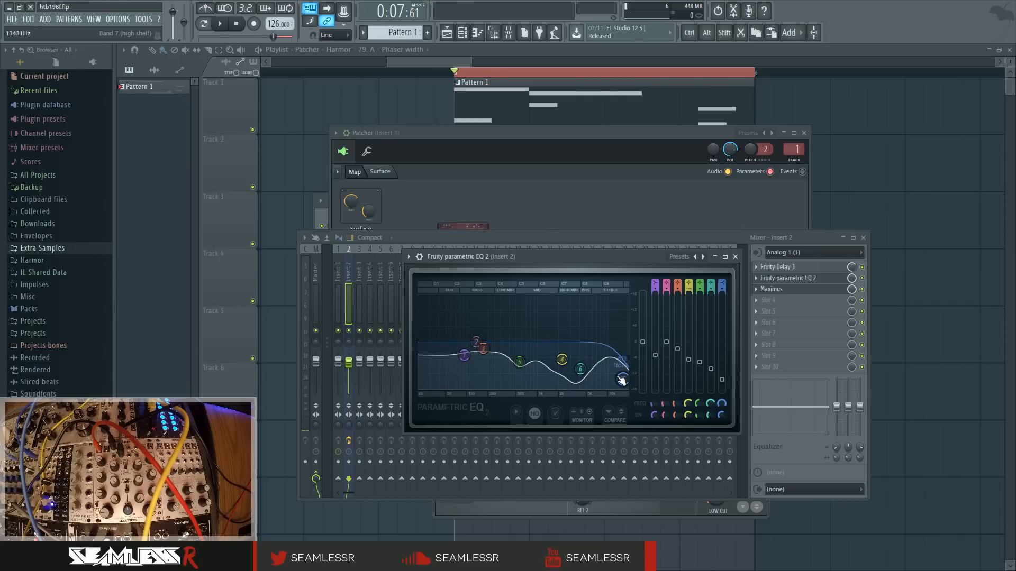
click(804, 289)
click(456, 447)
click(457, 454)
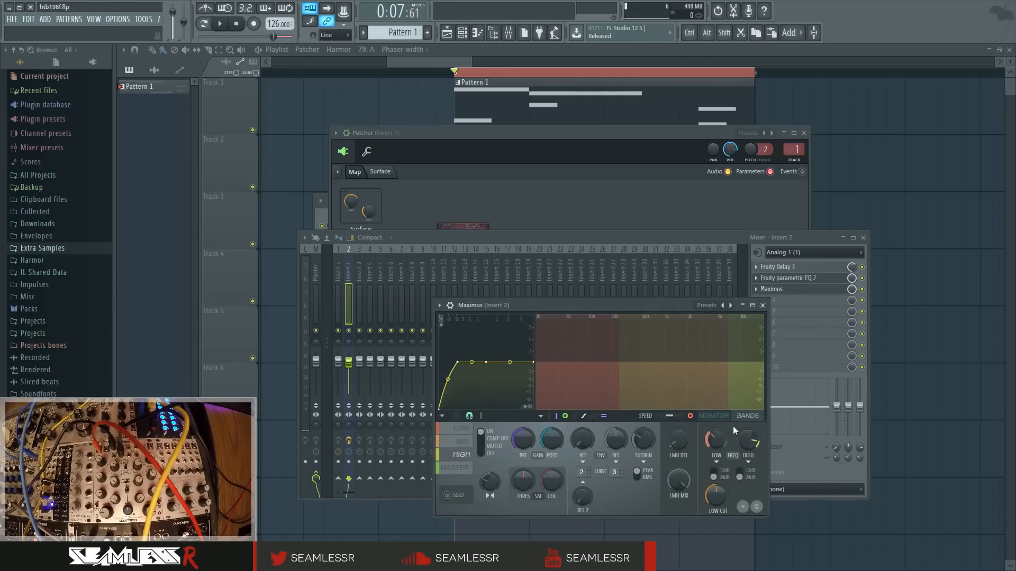
Toggle the linear-phase filters option in Maximus and switch its display to the monitor view.
click(538, 416)
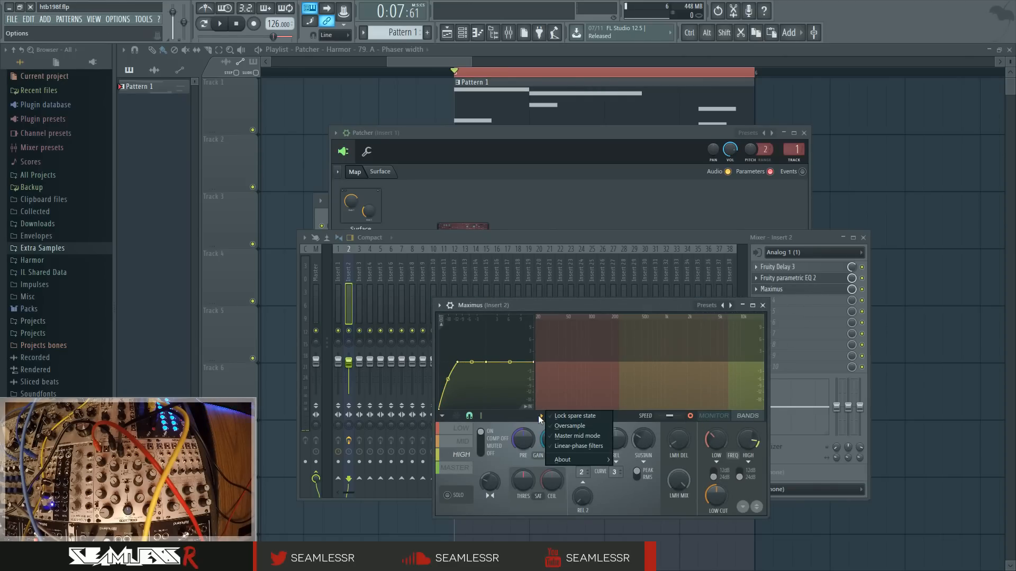
click(581, 447)
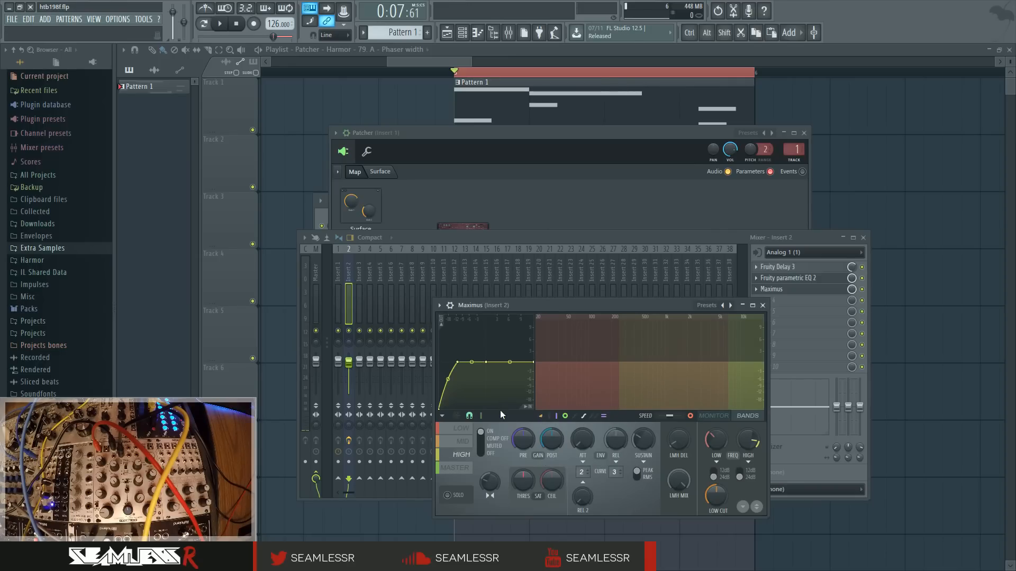
click(712, 416)
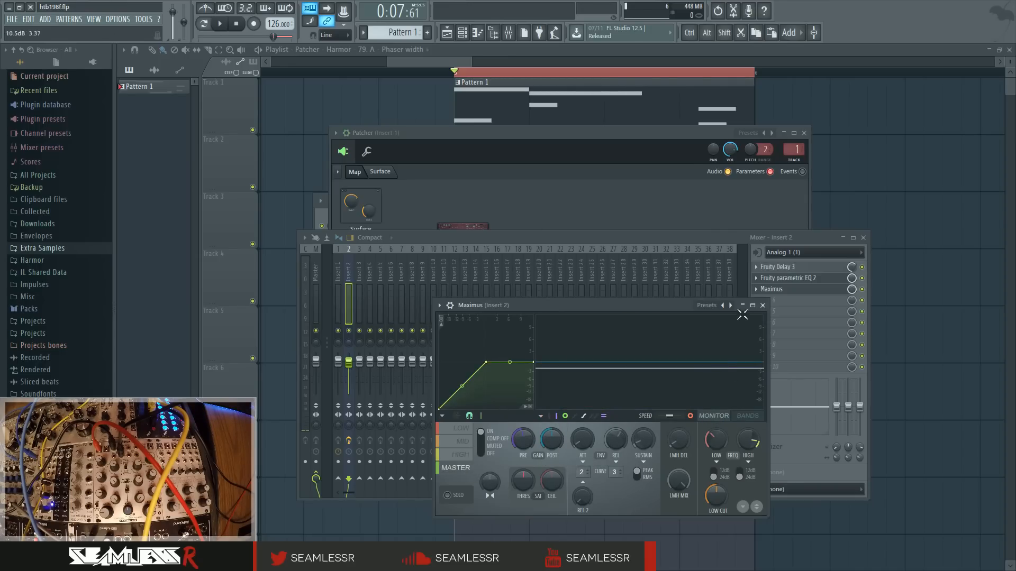
Close Maximus and Fruity parametric EQ 2, and move the mixer lower to uncover more of Patcher.
click(762, 305)
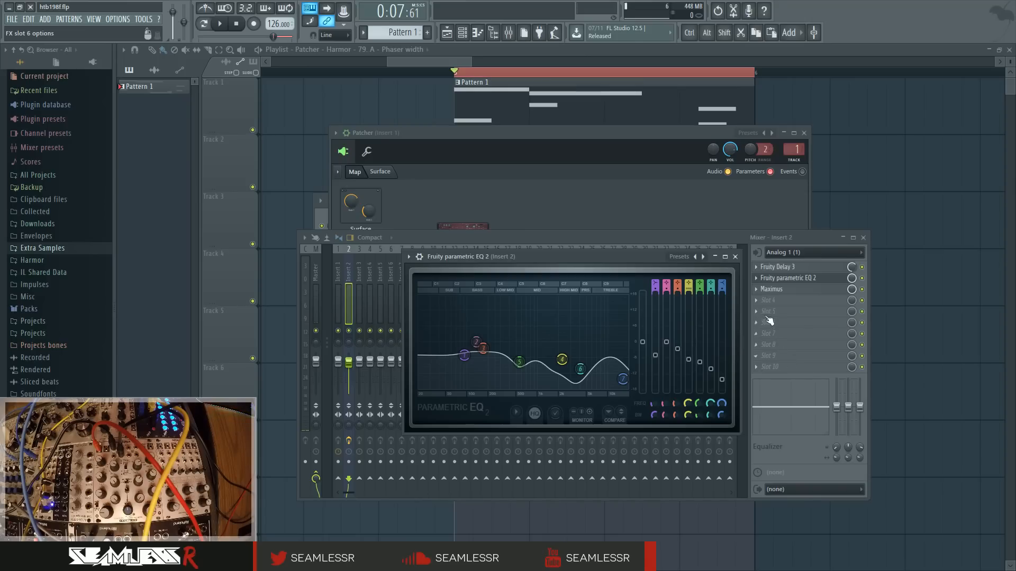
click(735, 256)
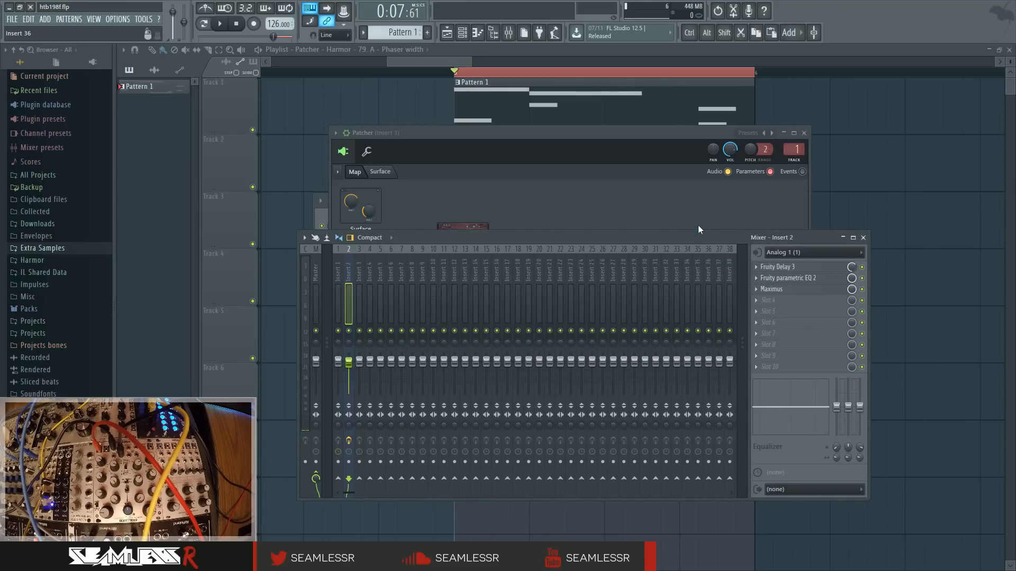
drag(705, 237, 686, 278)
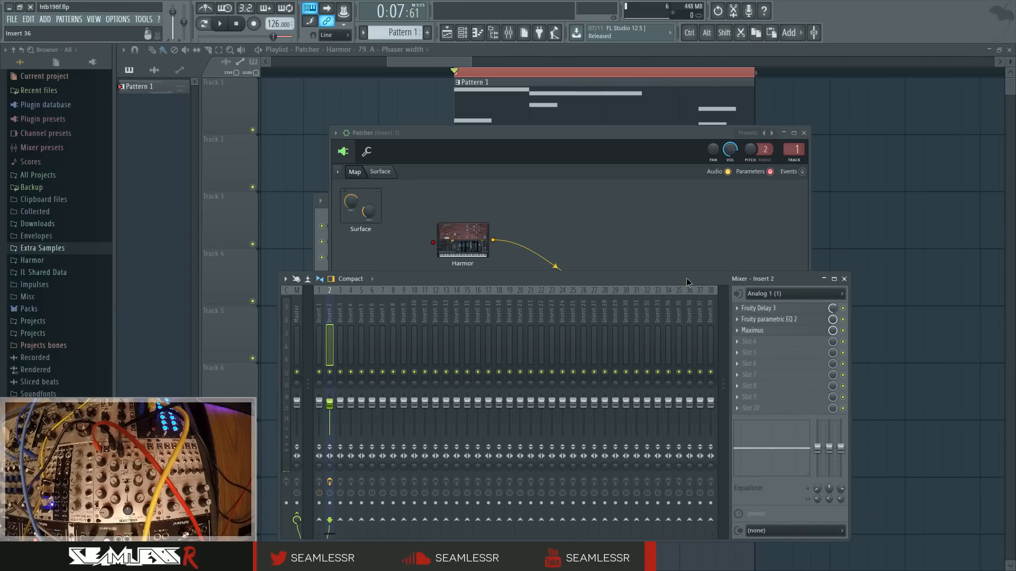
Play the song with Maximus open to watch its master band's monitor display, stop playback, and close Maximus.
click(795, 333)
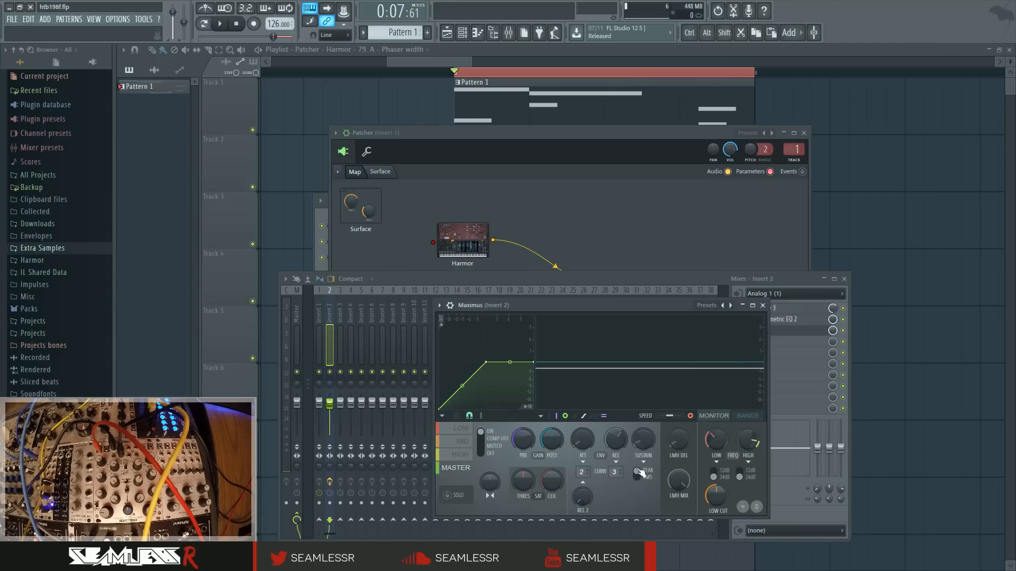
click(226, 25)
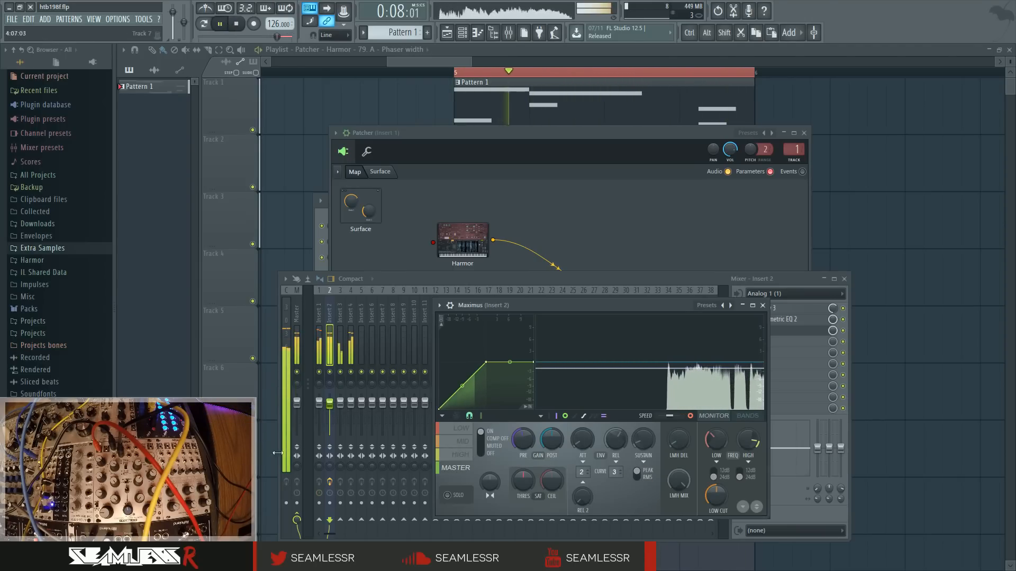
click(330, 482)
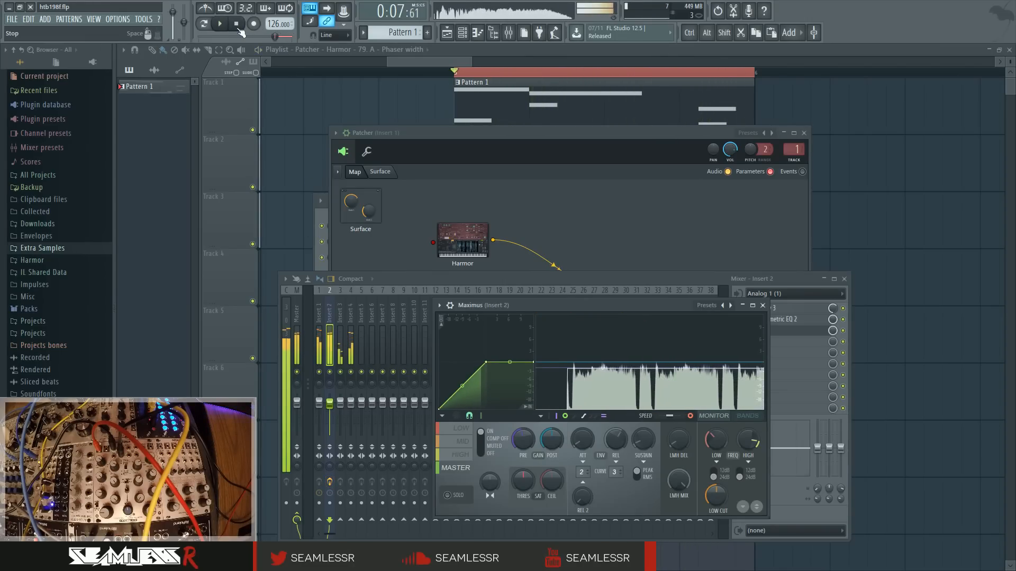
click(240, 32)
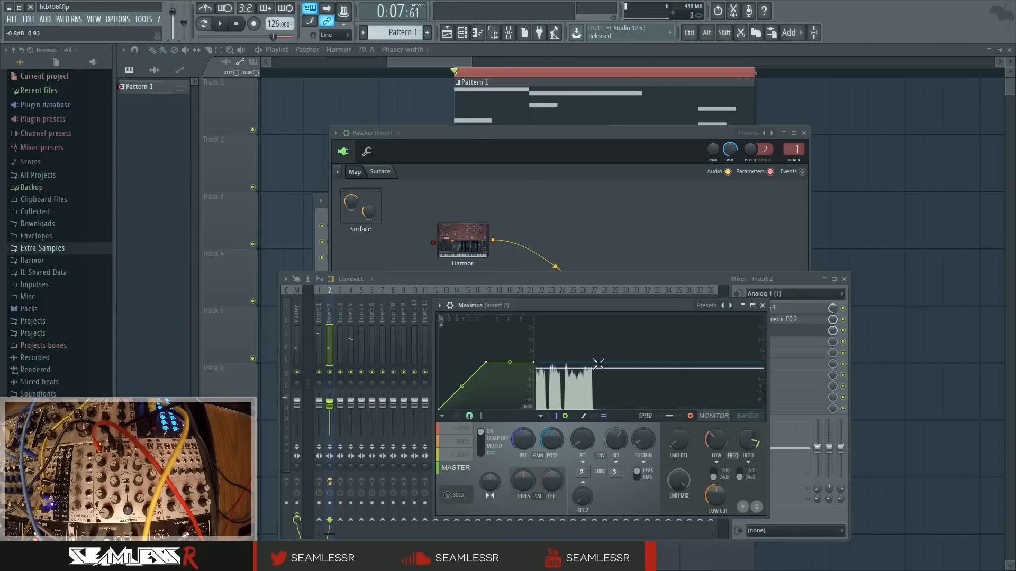
click(762, 305)
Revisit Insert 2's Fruity parametric EQ 2 curve and Maximus's low and high bands, and close both effects.
drag(585, 280, 590, 264)
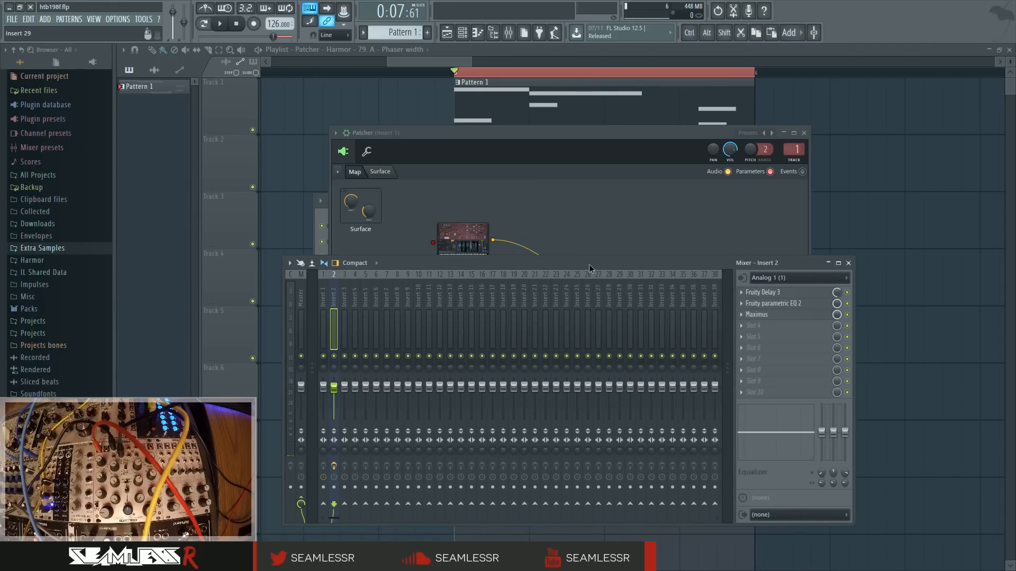
click(773, 303)
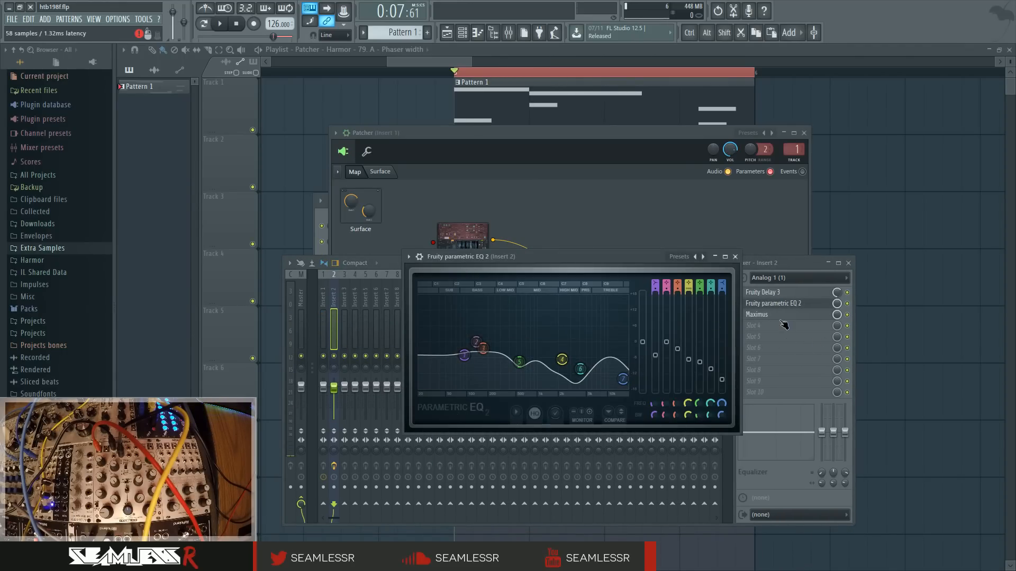
click(756, 314)
click(459, 433)
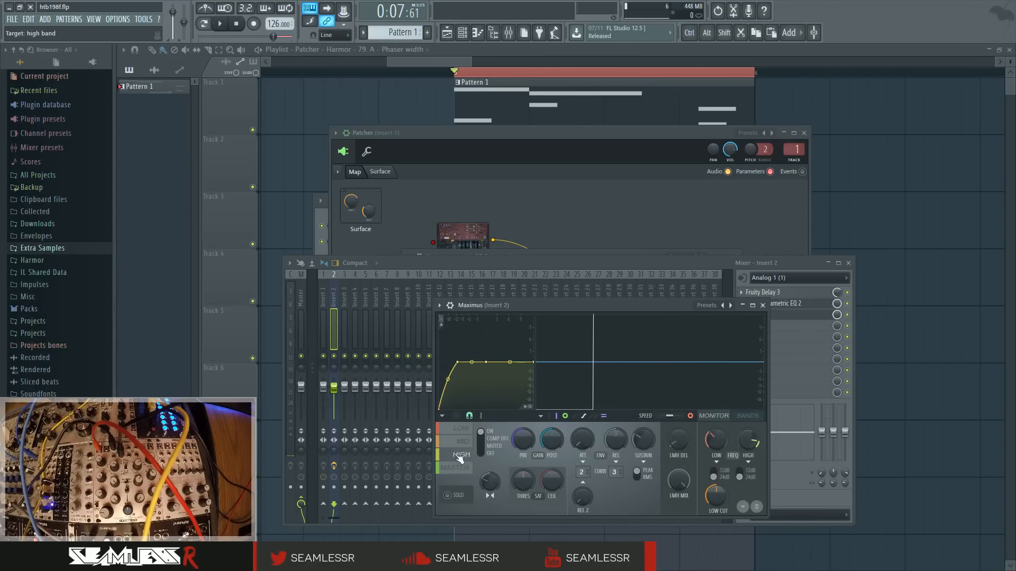
click(766, 304)
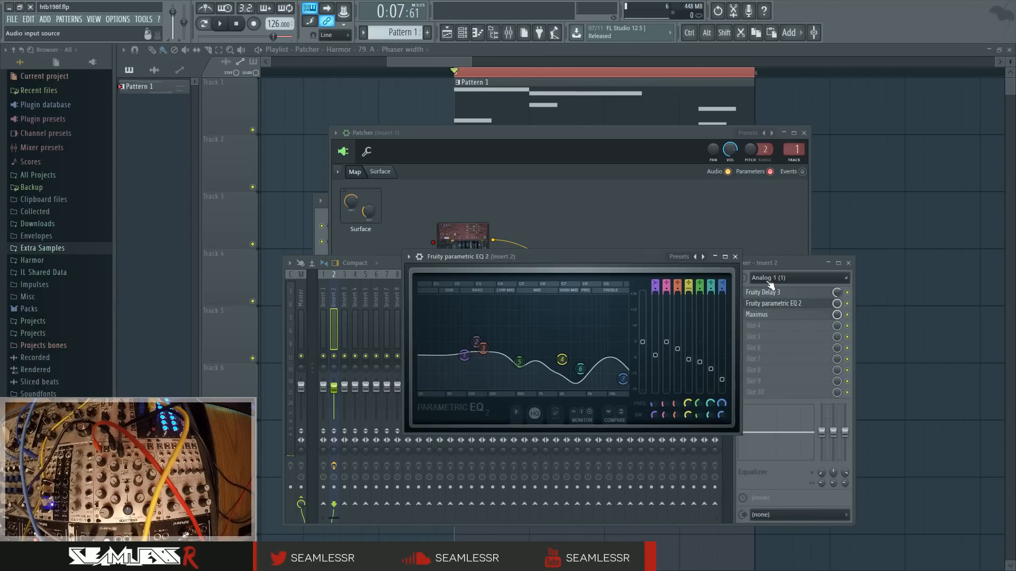
click(735, 257)
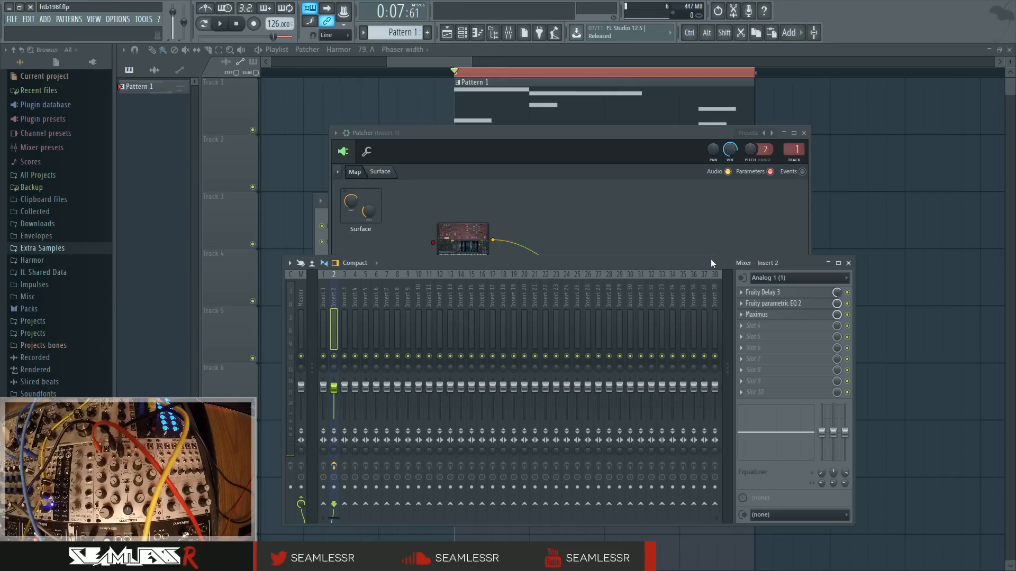
Compare the Patcher map with the Insert 2 effect chain, and bring Patcher to the front over the mixer.
click(582, 135)
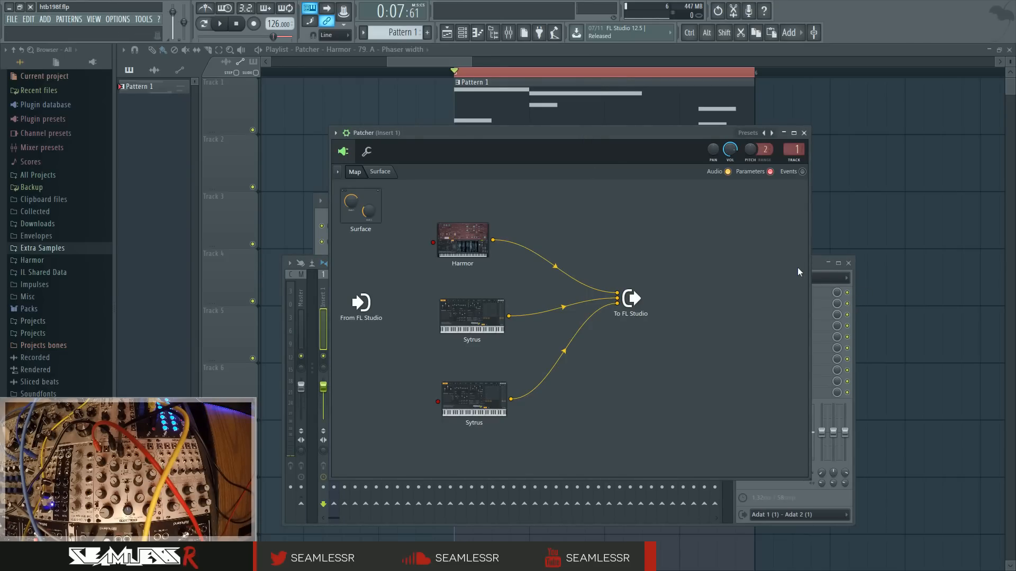
drag(617, 133, 602, 134)
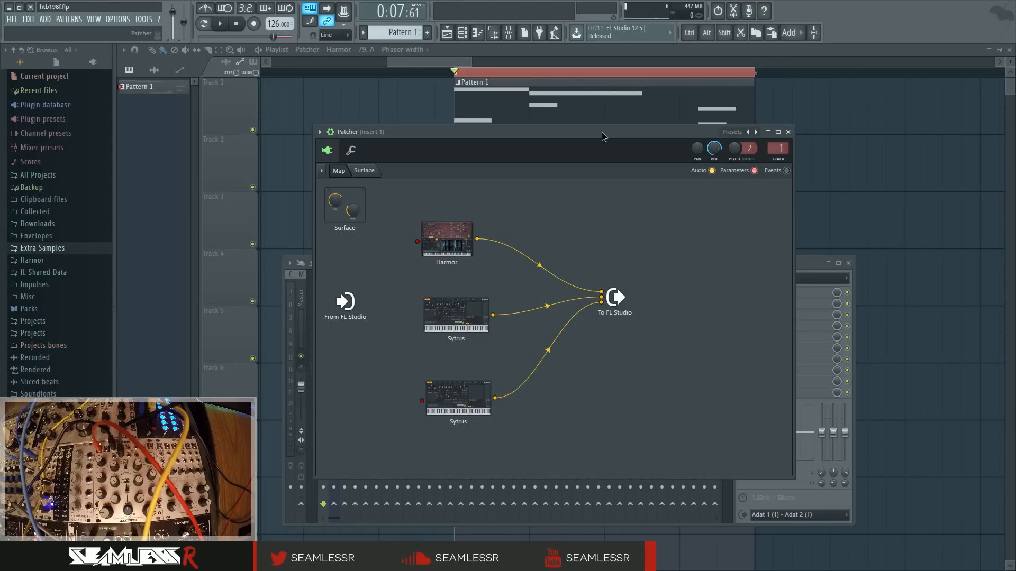
click(797, 261)
click(333, 299)
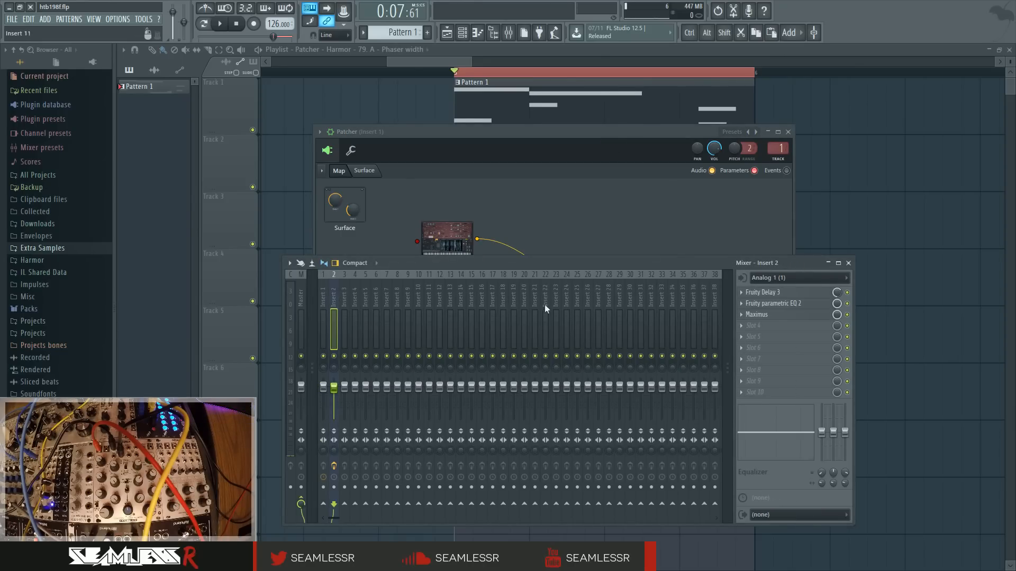
click(604, 130)
drag(605, 133, 667, 114)
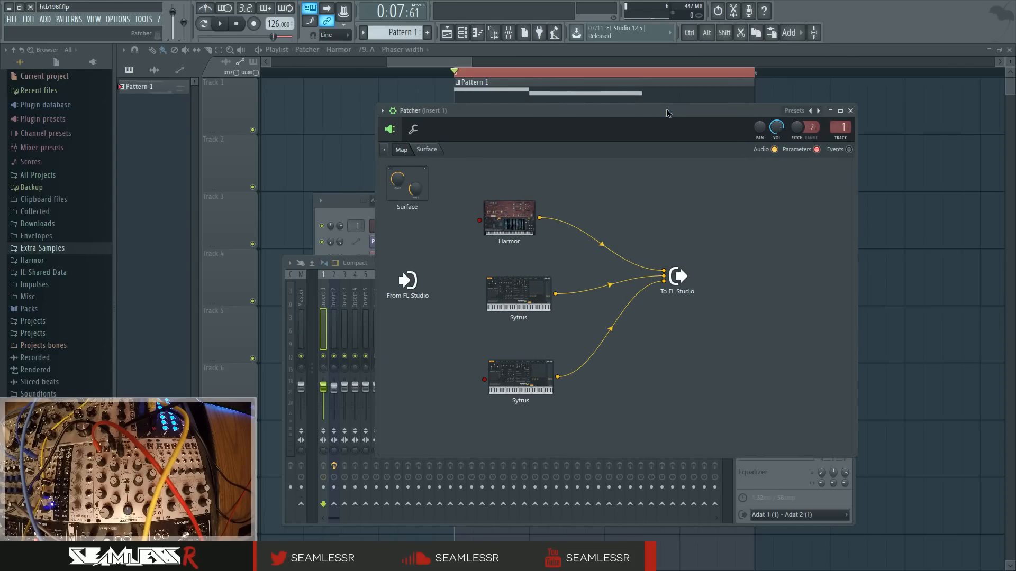